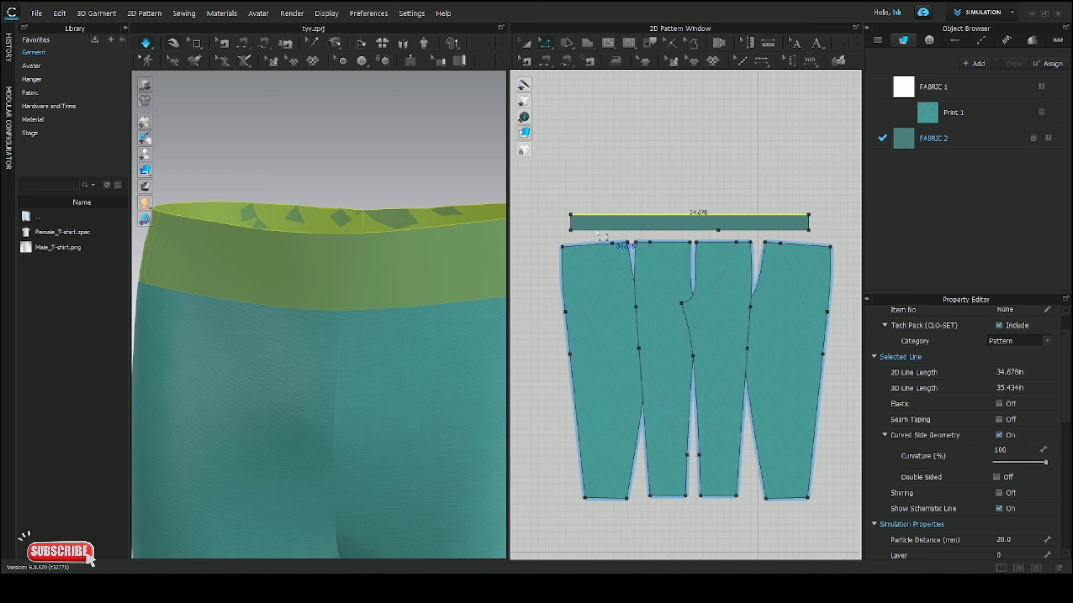
Extend the waistband's left end outward to about 37.3 in and set its top edge length to 40 in
left_click_drag(570, 228, 553, 229)
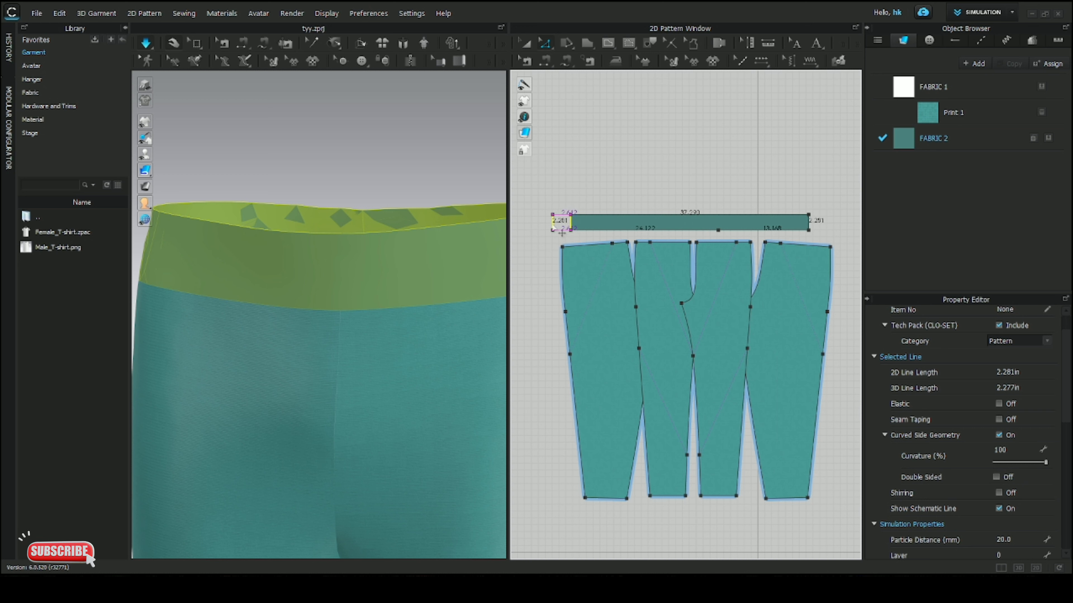
left_click(645, 215)
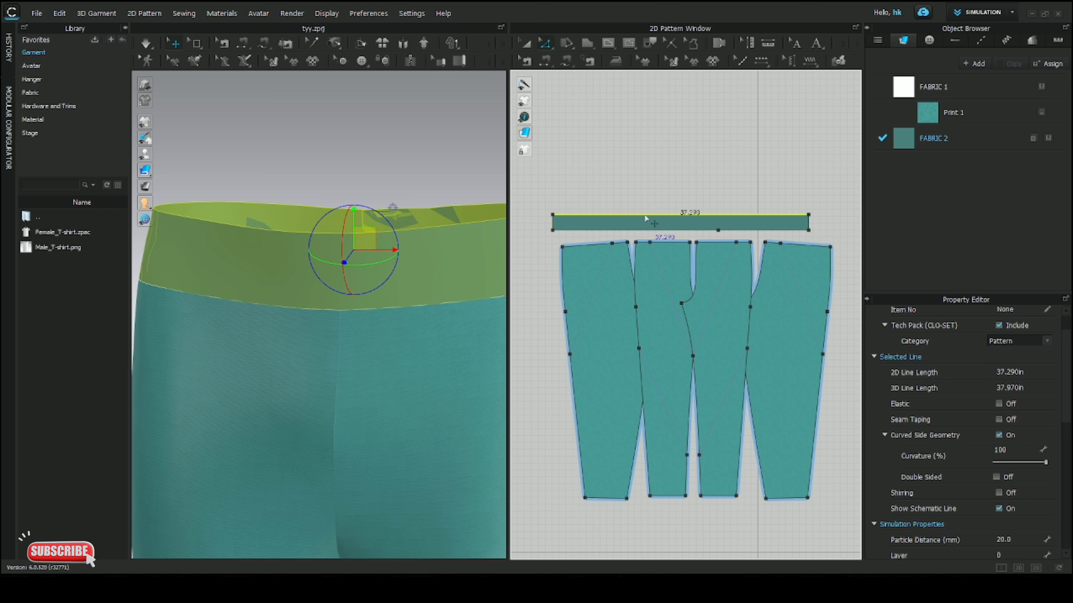
right_click(645, 217)
left_click(678, 303)
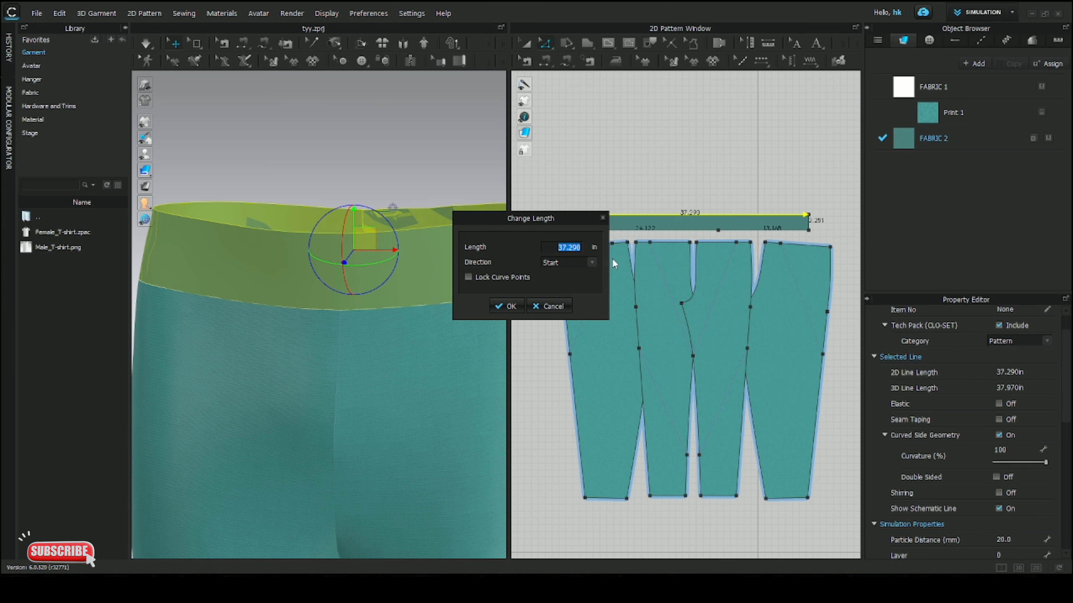
type("40")
left_click(506, 306)
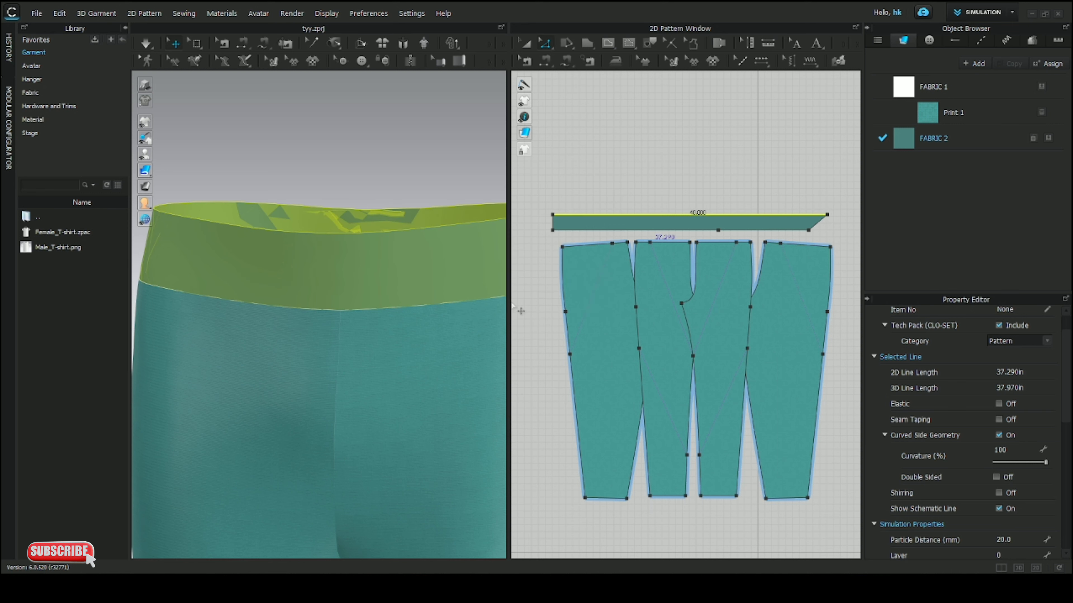
Set the waistband's bottom edge length to 40 in with direction End, and run the simulation on the garment
left_click(630, 231)
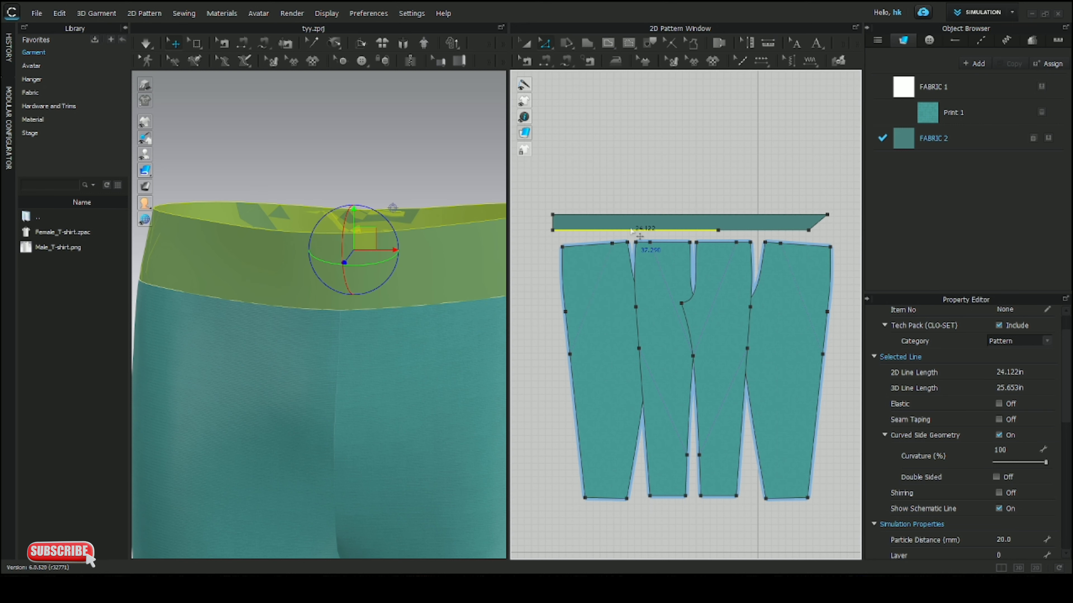
left_click(718, 230)
key("Escape")
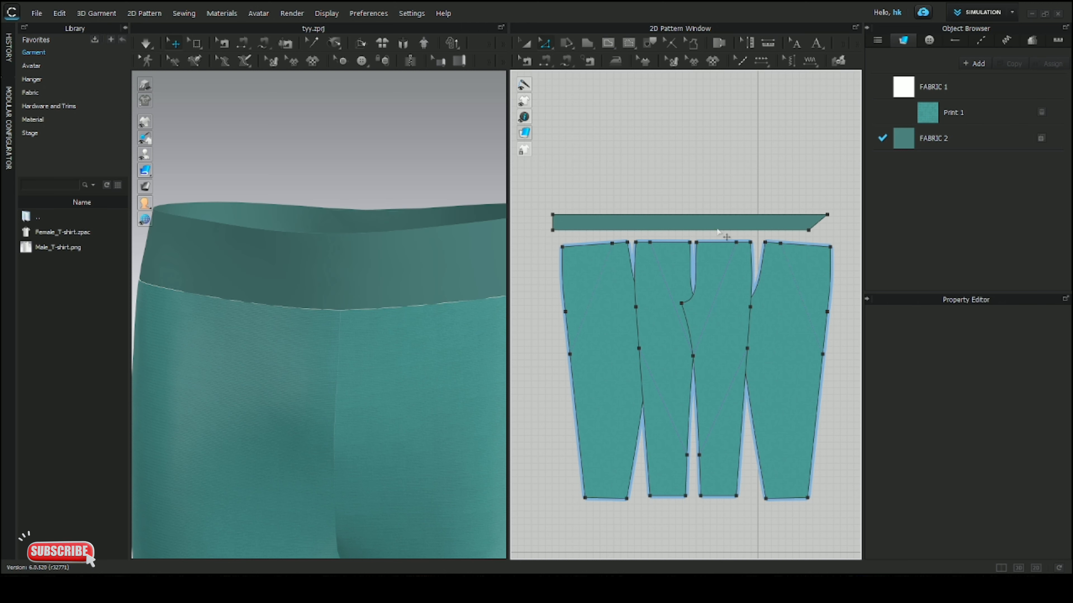
left_click(717, 230)
right_click(718, 231)
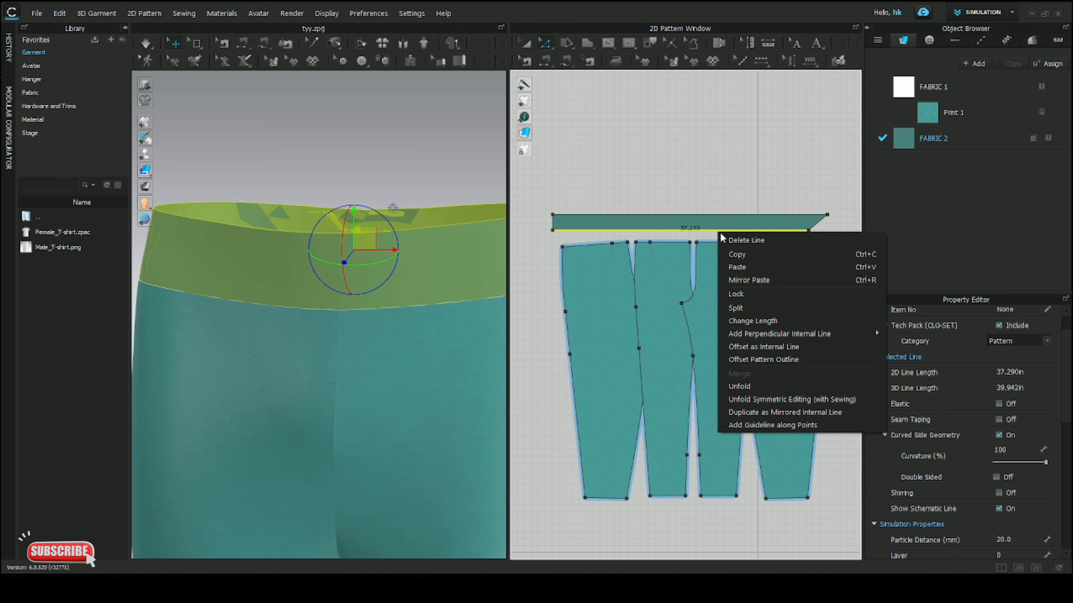
left_click(749, 321)
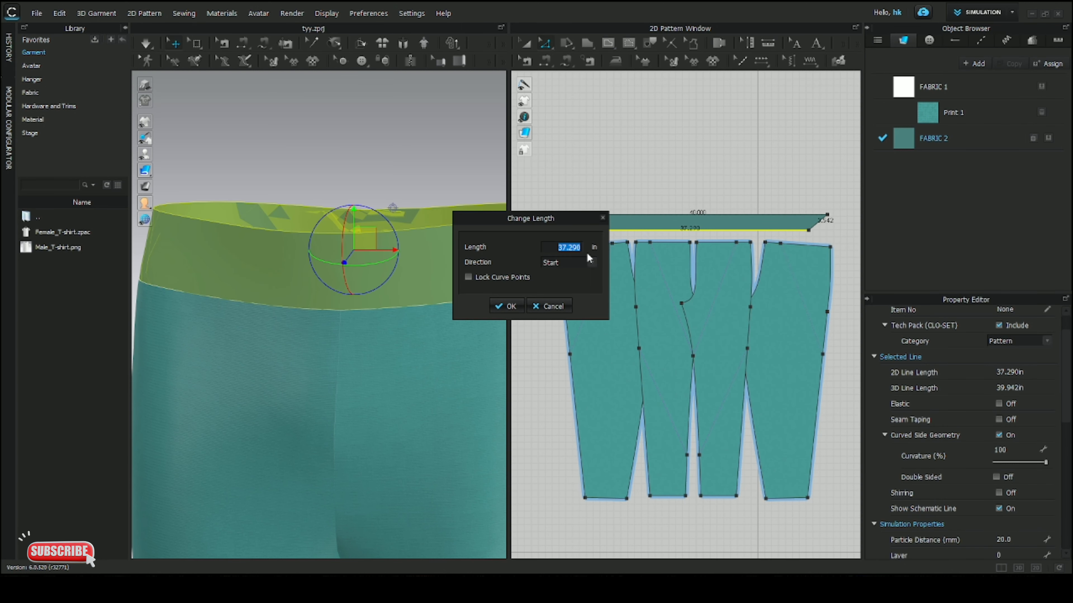
type("40")
left_click(591, 260)
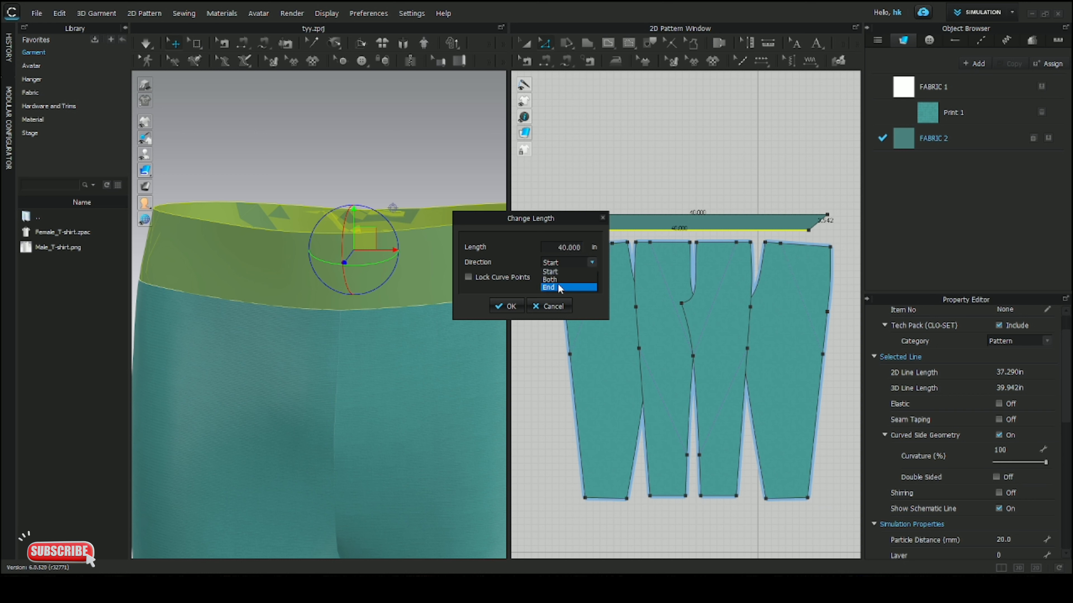
left_click(562, 286)
left_click(509, 307)
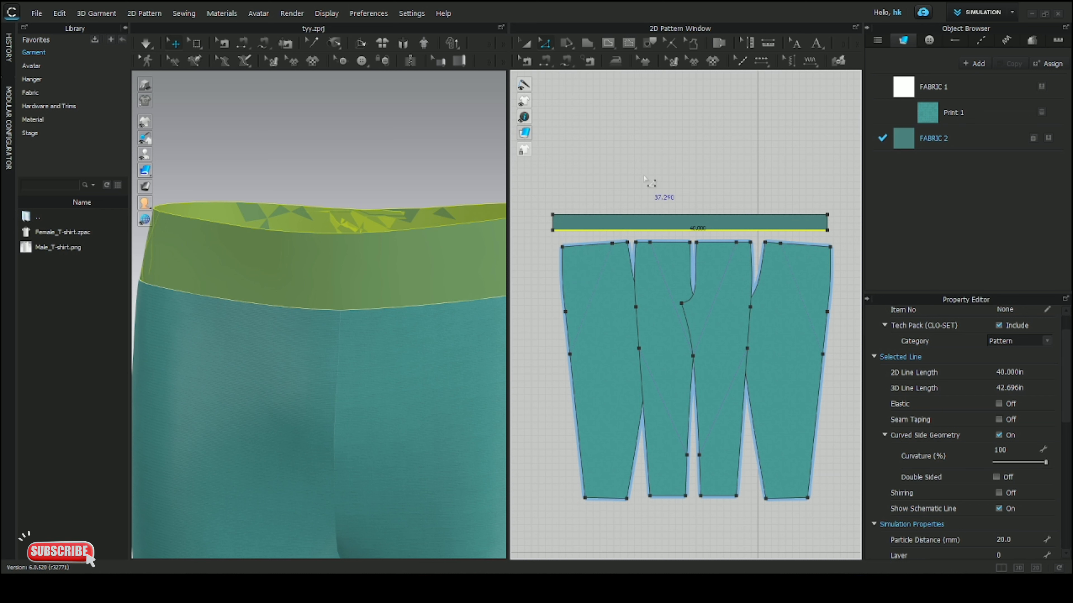
key("space")
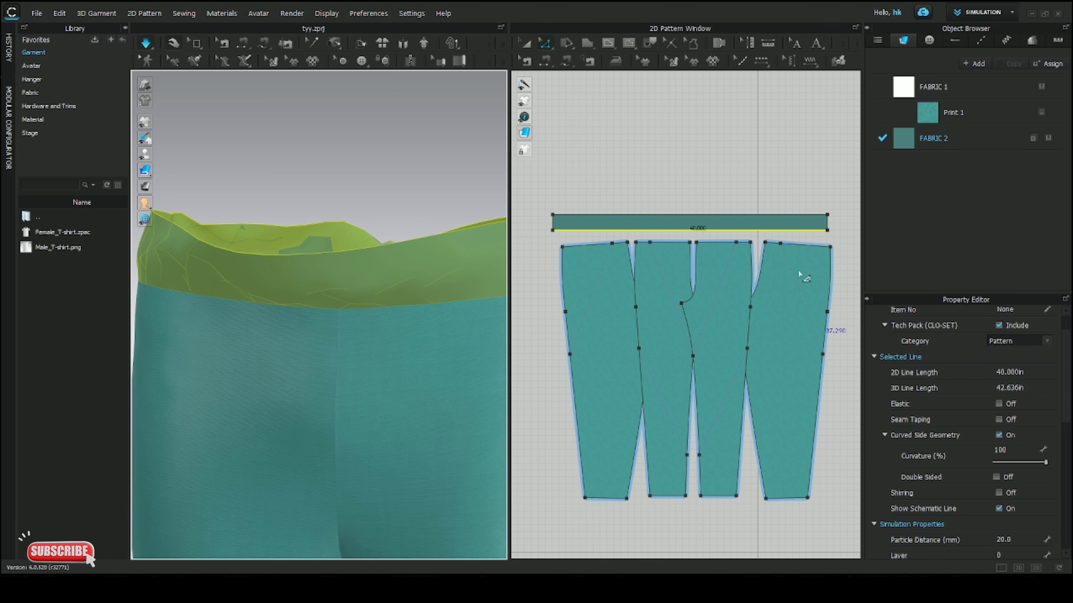
Draw a 40 in internal line along the waistband's top edge from its left corner to its right corner
left_click(608, 42)
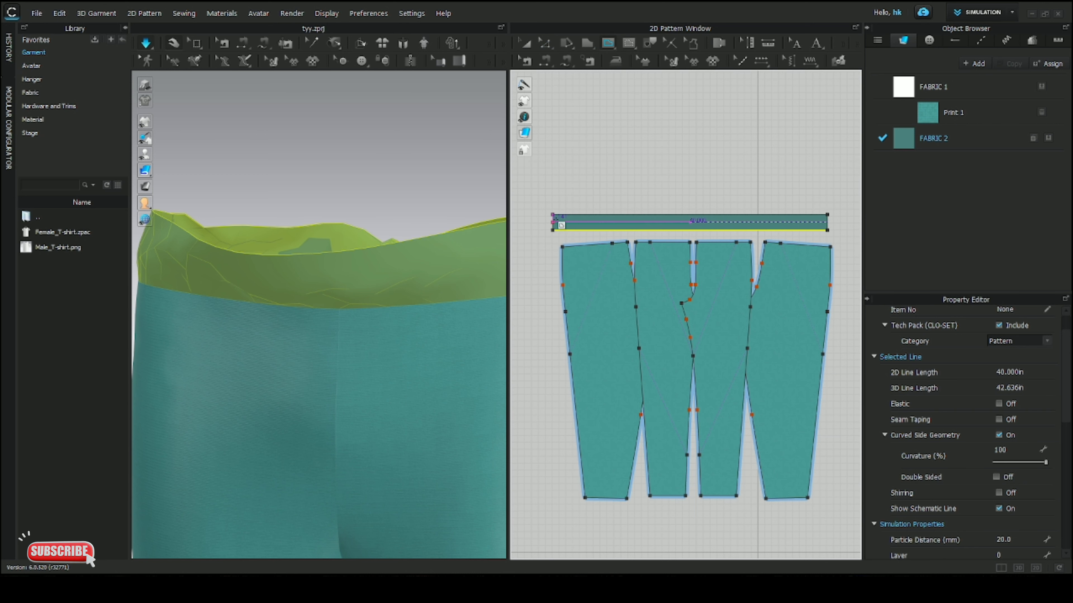
scroll(552, 216, "up", 2)
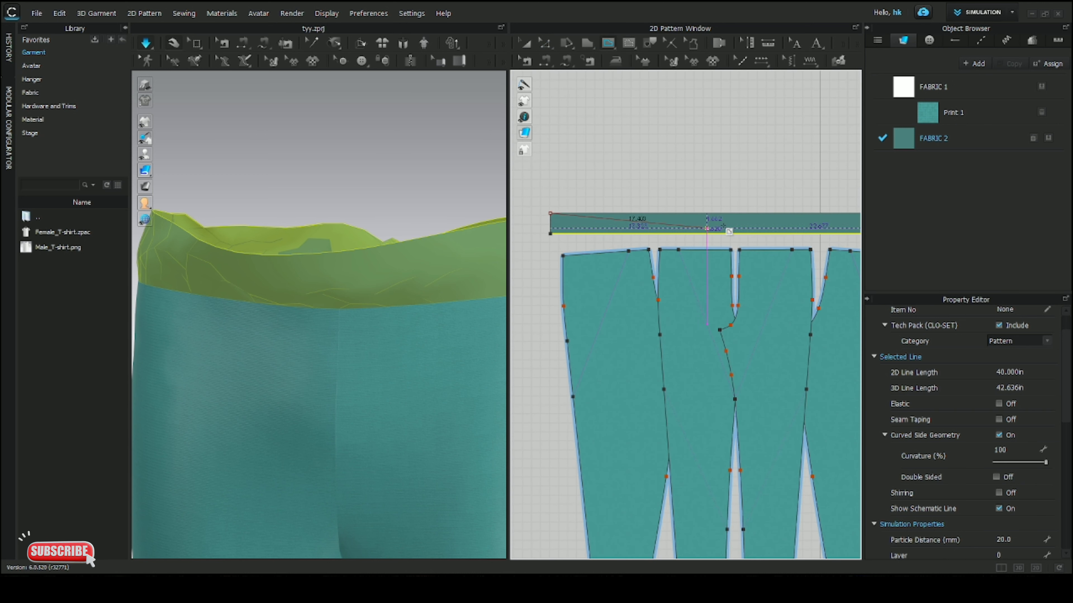
scroll(800, 222, "down", 5)
scroll(853, 221, "up", 6)
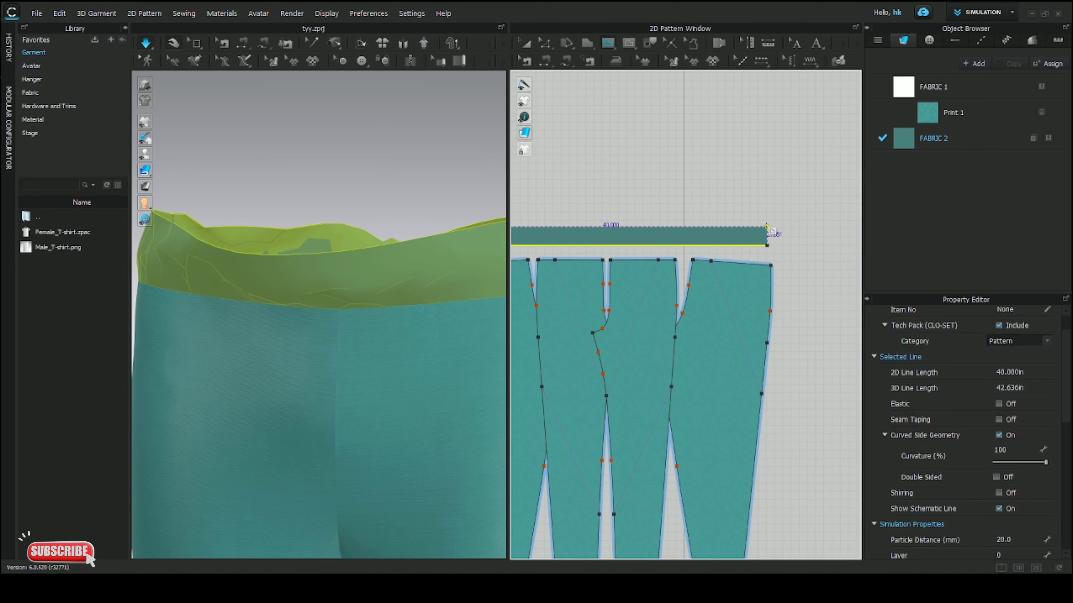
double_click(767, 227)
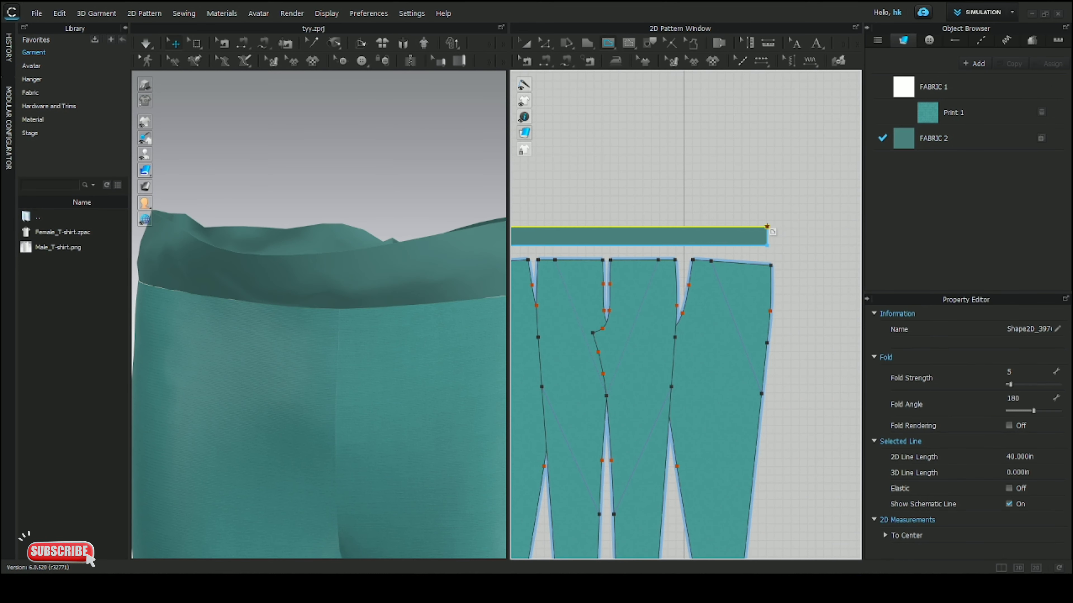
Copy the internal line and paste it inside the waistband, about one third of the height below the top edge
middle_click_drag(635, 204, 700, 147)
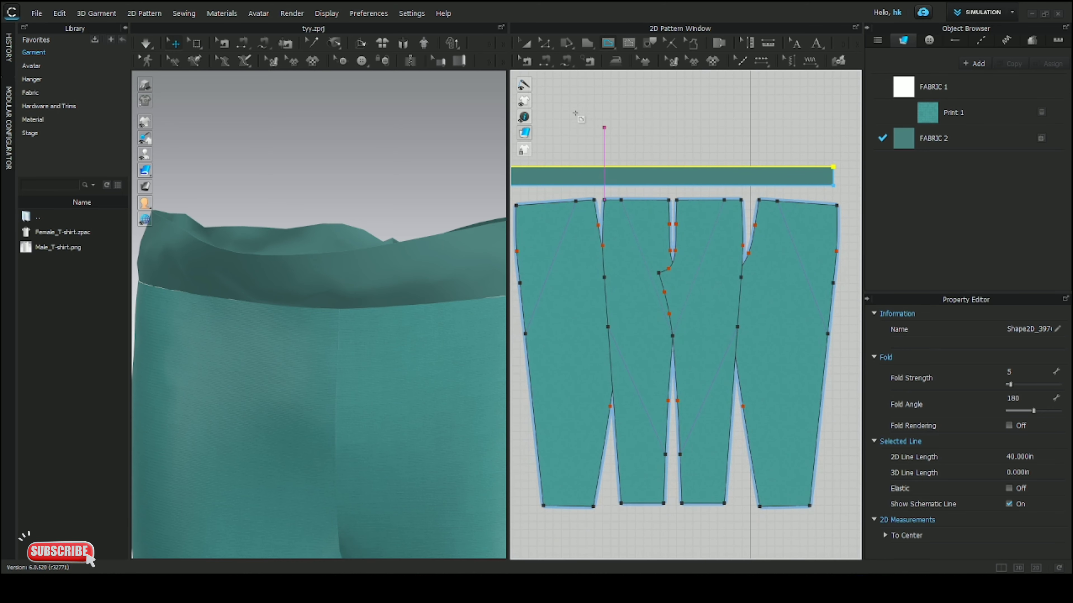
left_click(545, 43)
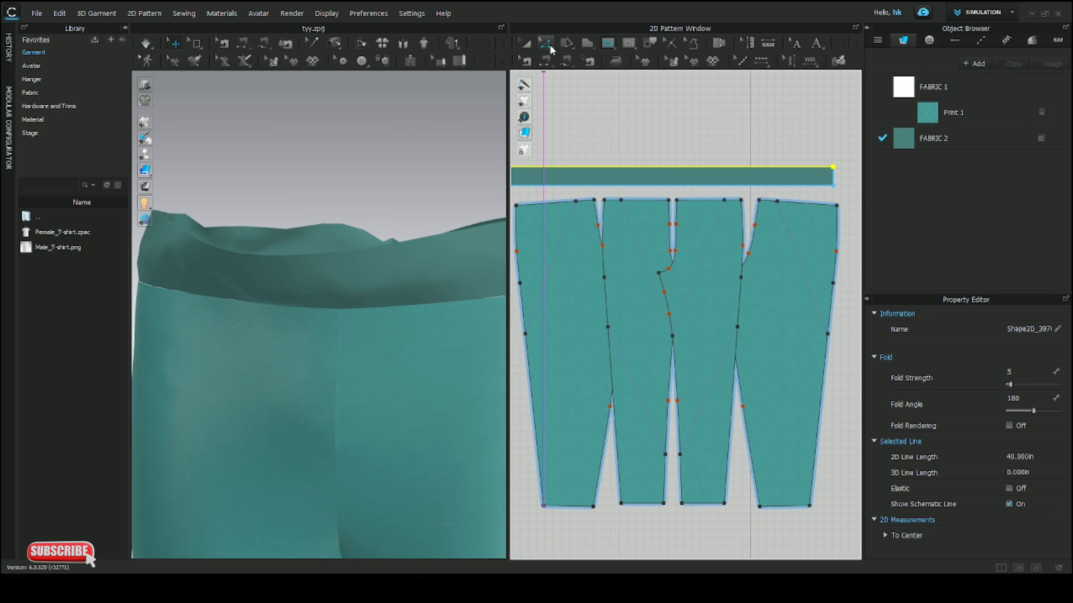
right_click(591, 170)
left_click(601, 186)
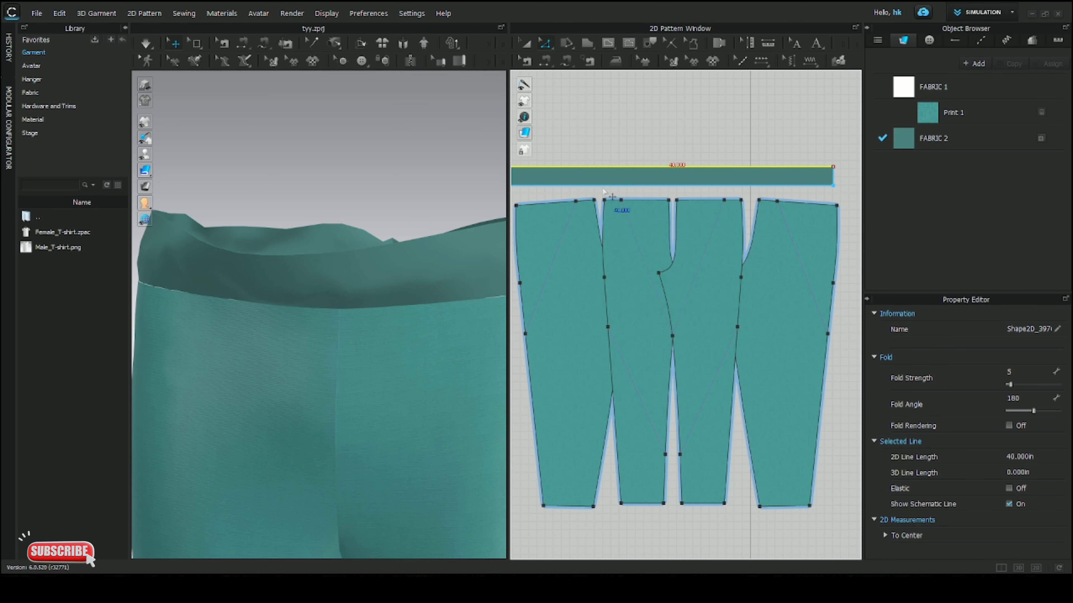
right_click(610, 178)
left_click(621, 186)
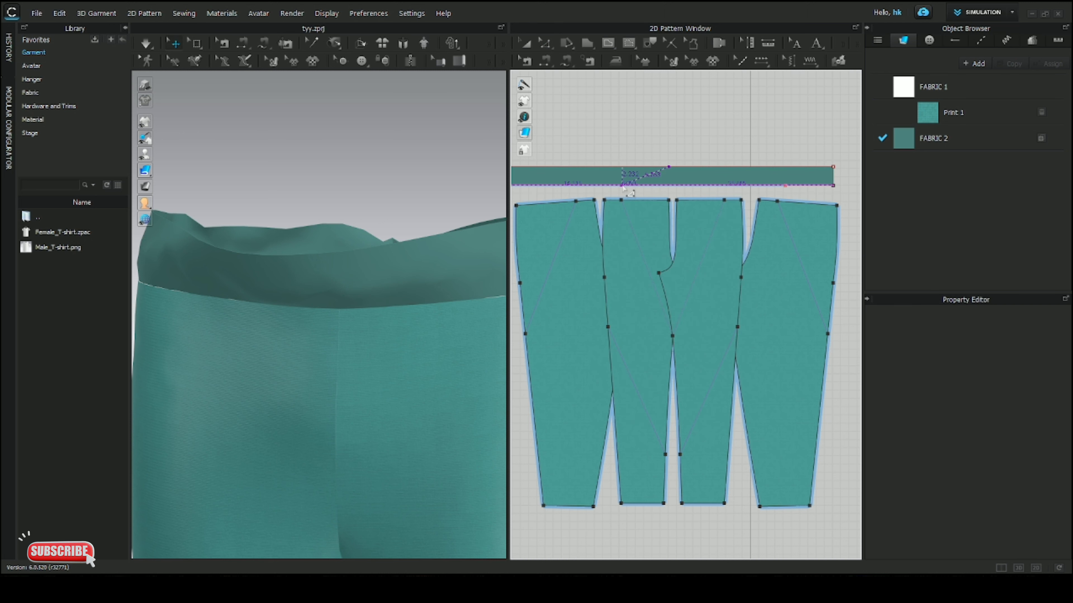
left_click(669, 177)
Paste a second copy of the internal line into the lower part of the waistband
scroll(802, 177, "up", 6)
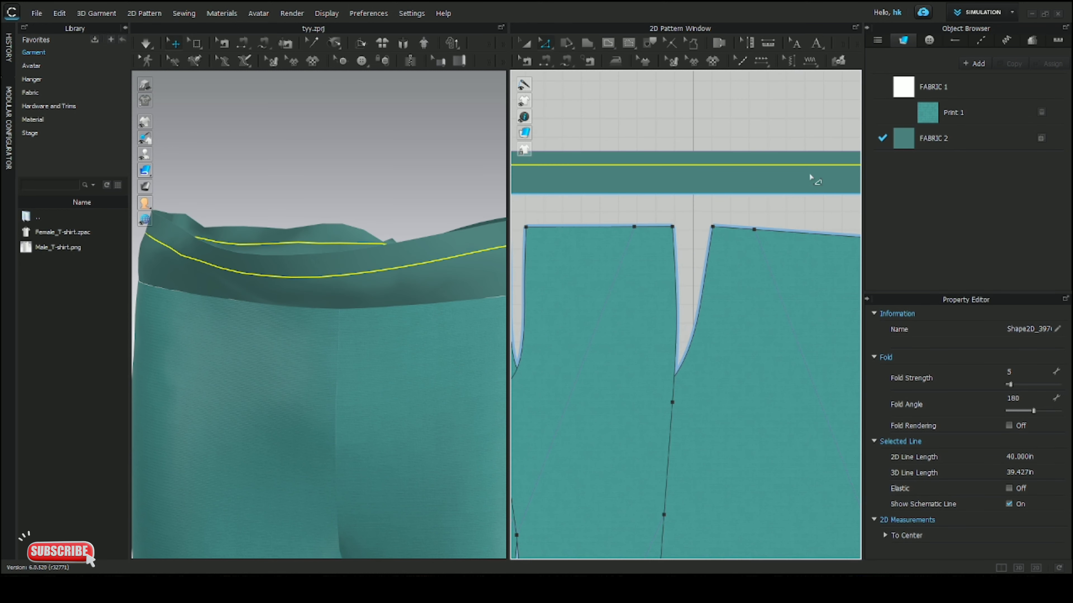
right_click(637, 196)
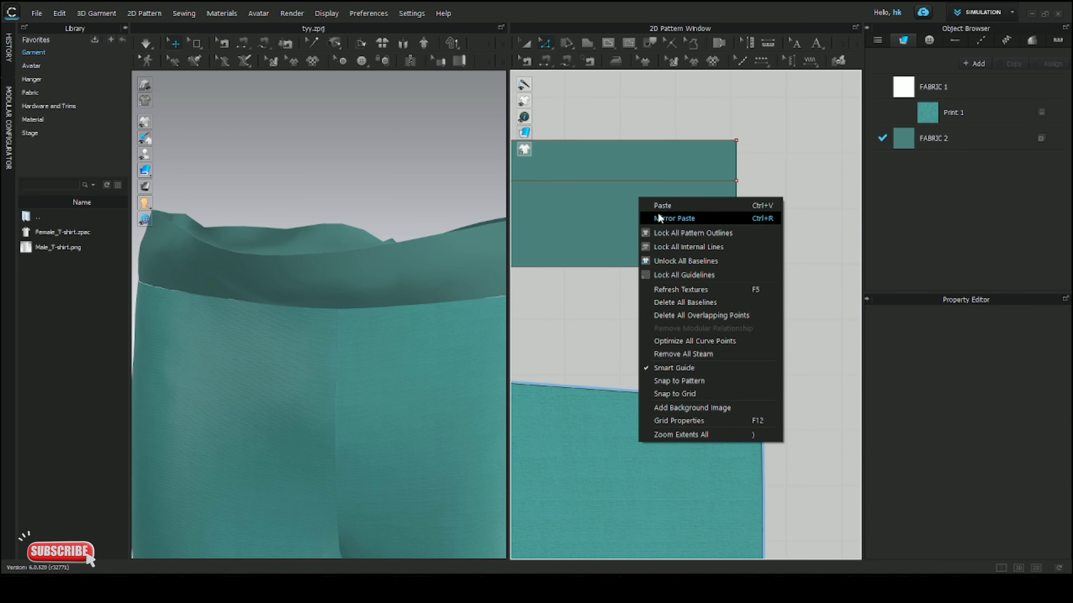
left_click(657, 204)
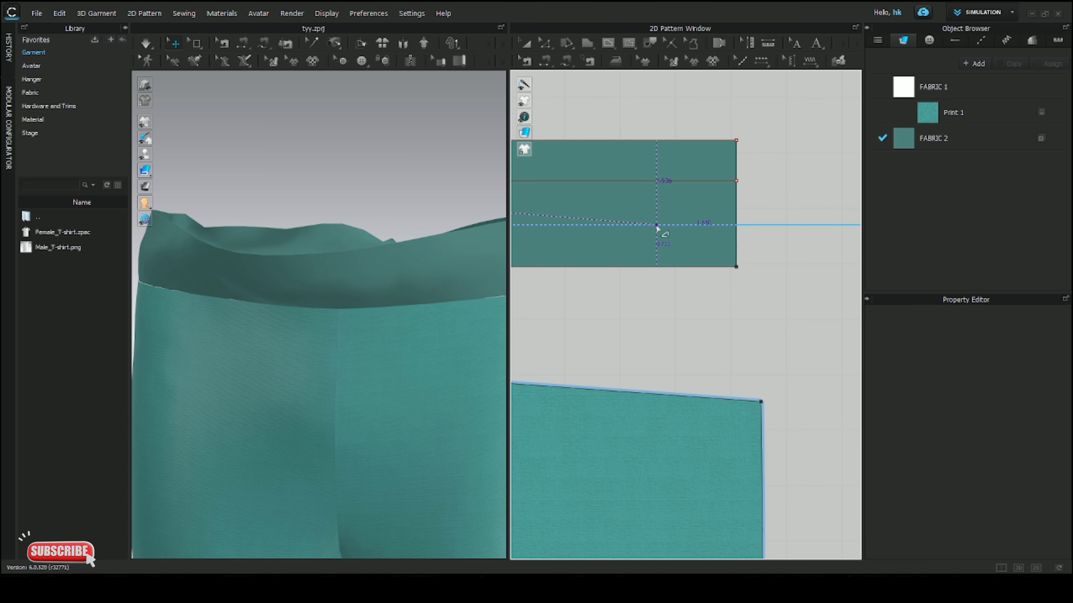
left_click(658, 228)
scroll(658, 230, "down", 4)
scroll(659, 232, "down", 3)
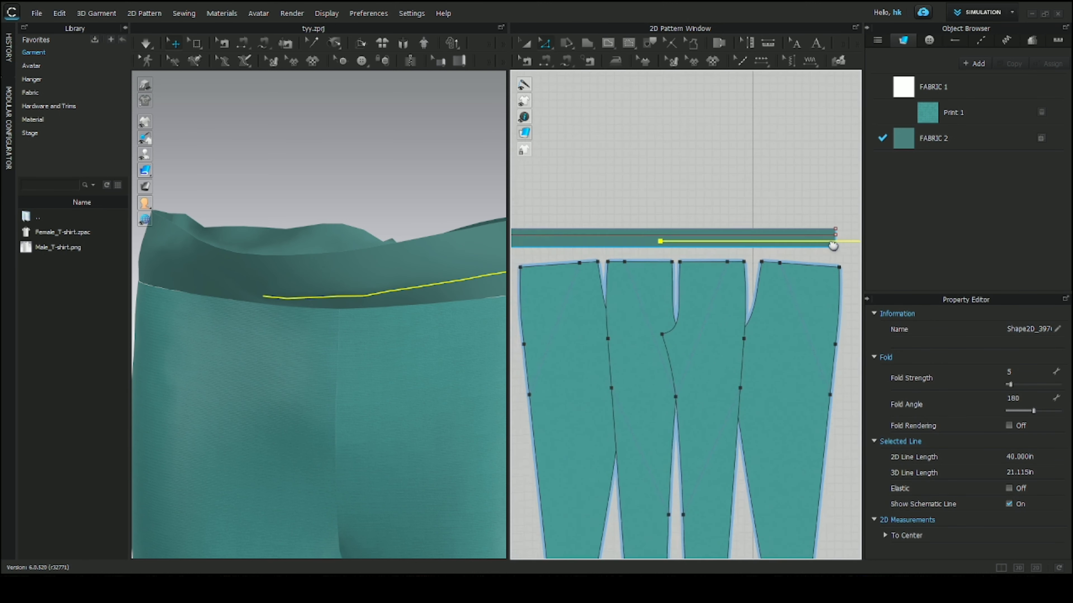
Move the second internal line so it spans the waistband end to end, about one third of the height above the bottom edge
left_click_drag(716, 239, 569, 240)
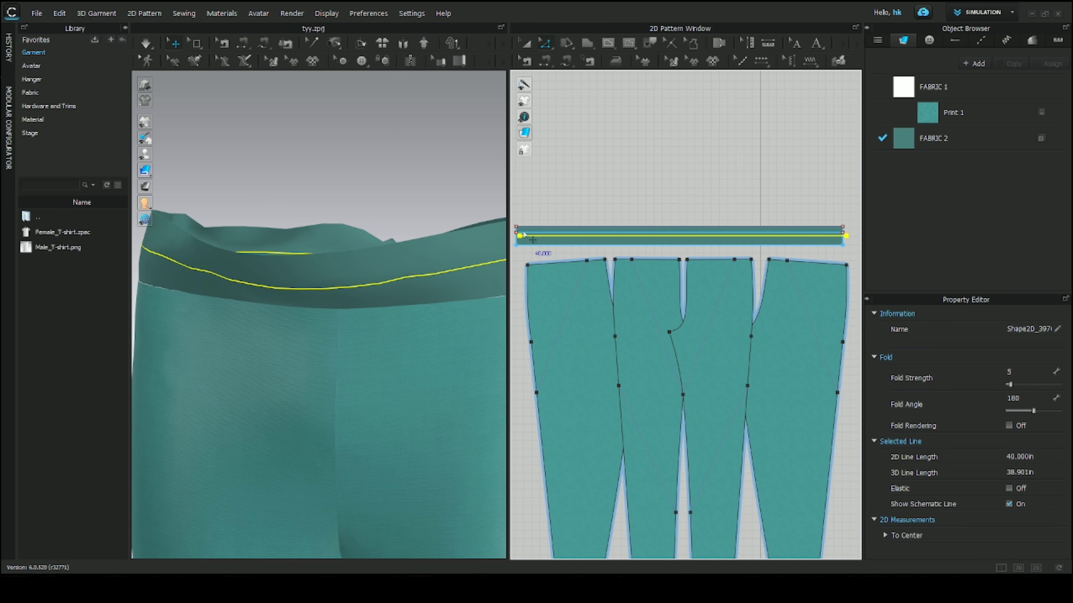
middle_click_drag(535, 235, 625, 158)
scroll(551, 234, "up", 5)
left_click_drag(634, 204, 603, 233)
scroll(607, 233, "down", 6)
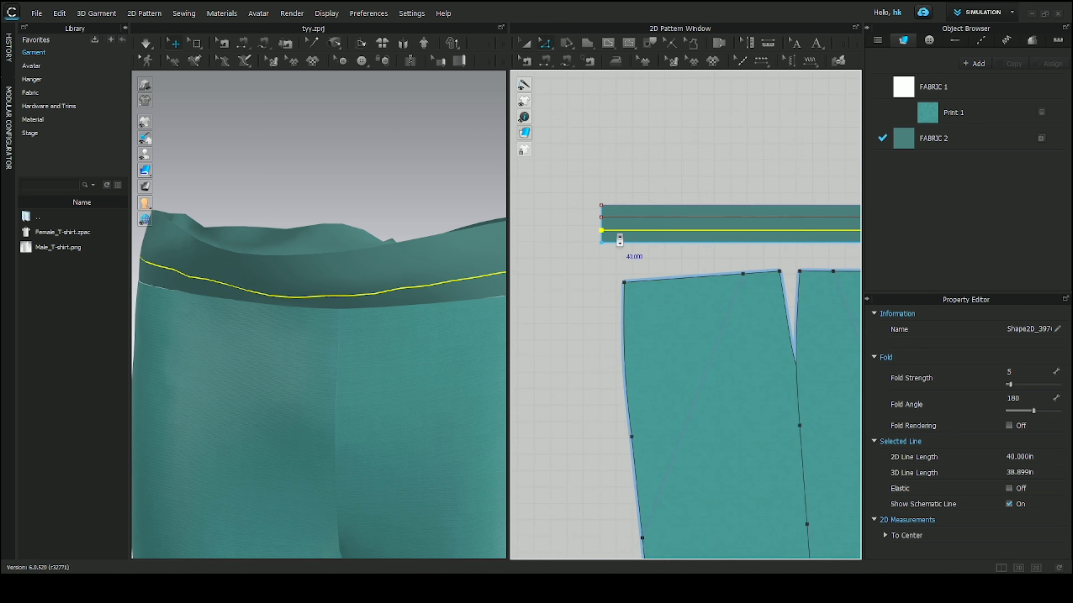
middle_click_drag(659, 237, 551, 236)
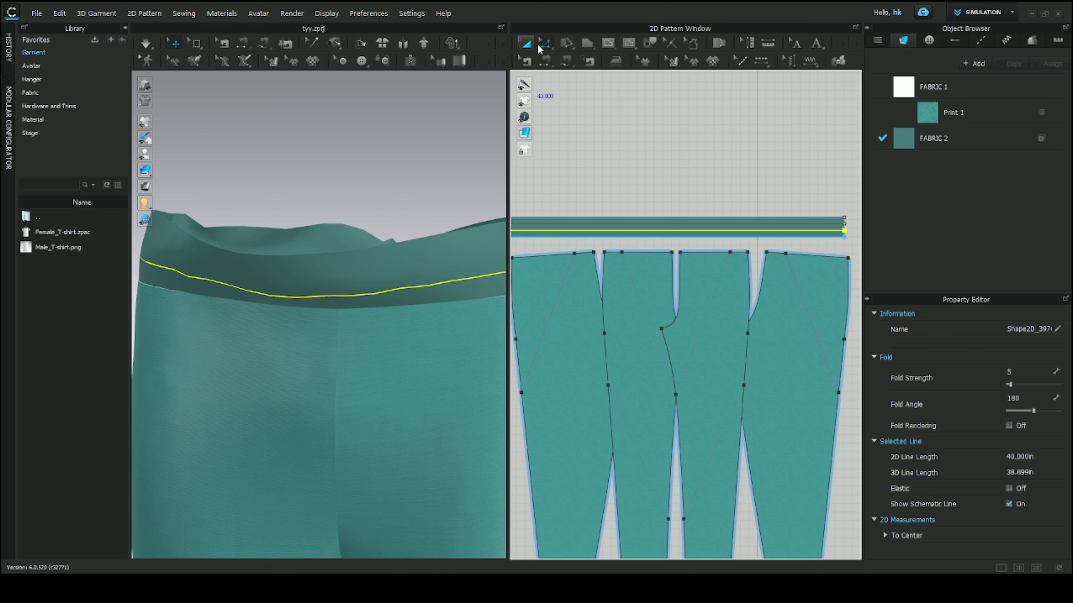
Copy the whole waistband pattern with its internal lines and paste the duplicate directly above the original, aligned at both ends
left_click(527, 43)
left_click(758, 224)
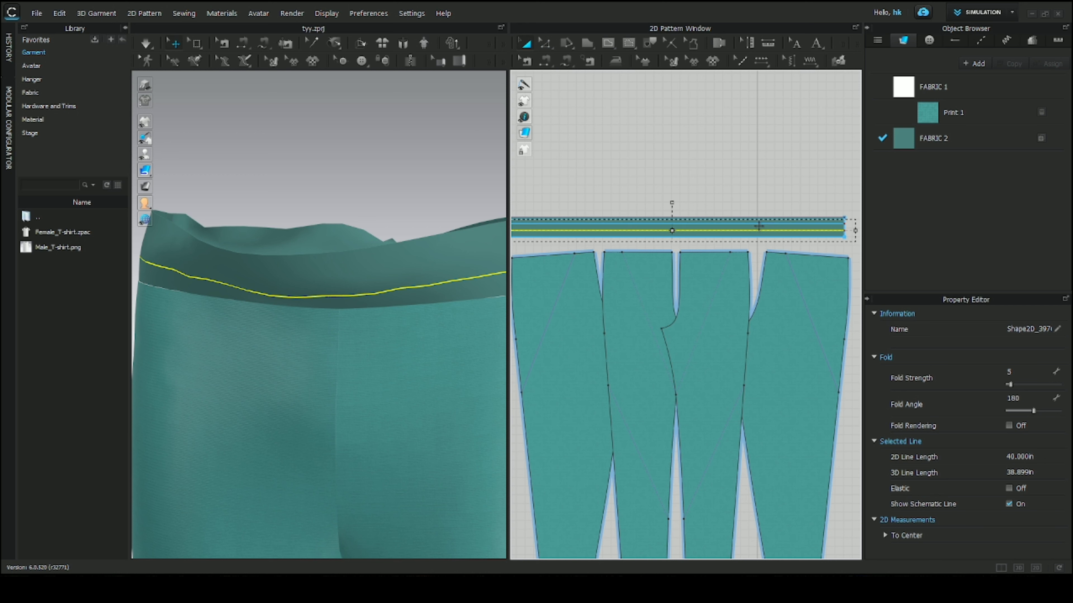
scroll(826, 225, "up", 5)
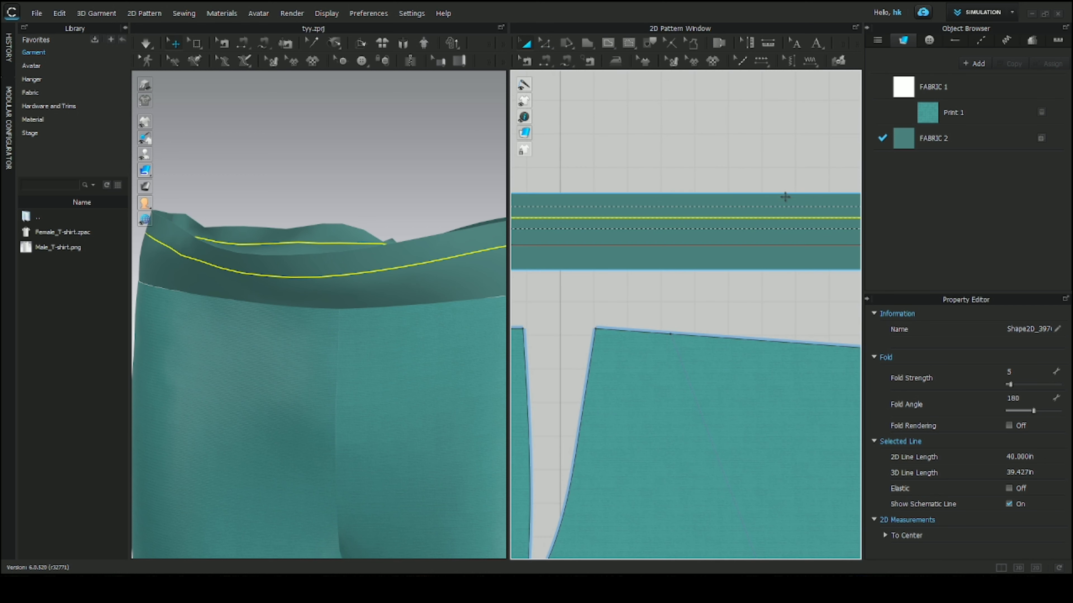
left_click(790, 205)
right_click(791, 205)
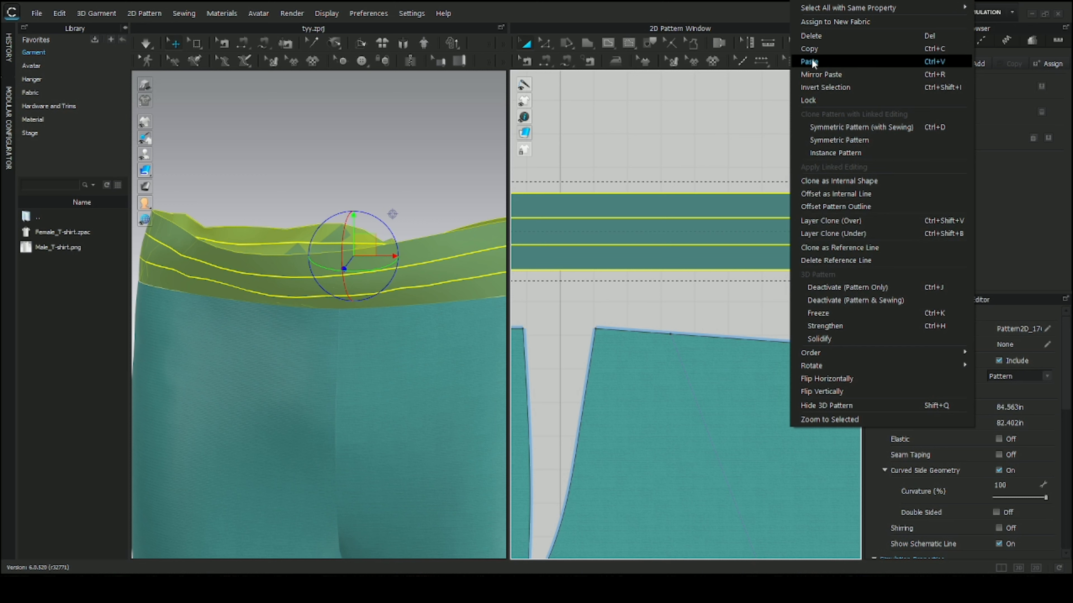
left_click(811, 49)
scroll(685, 169, "down", 5)
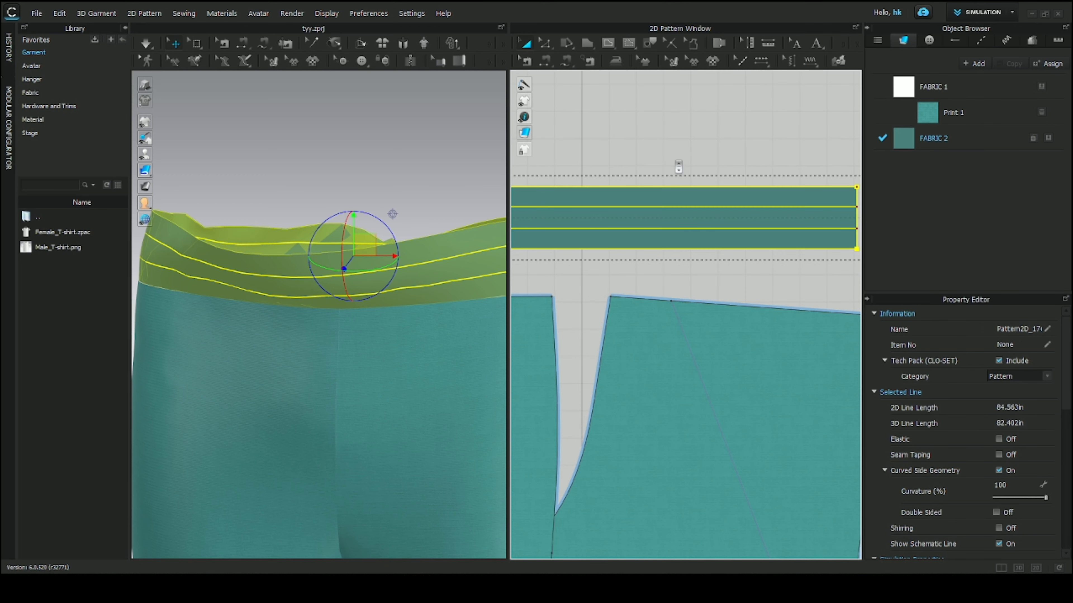
right_click(664, 142)
left_click(684, 146)
scroll(667, 157, "down", 3)
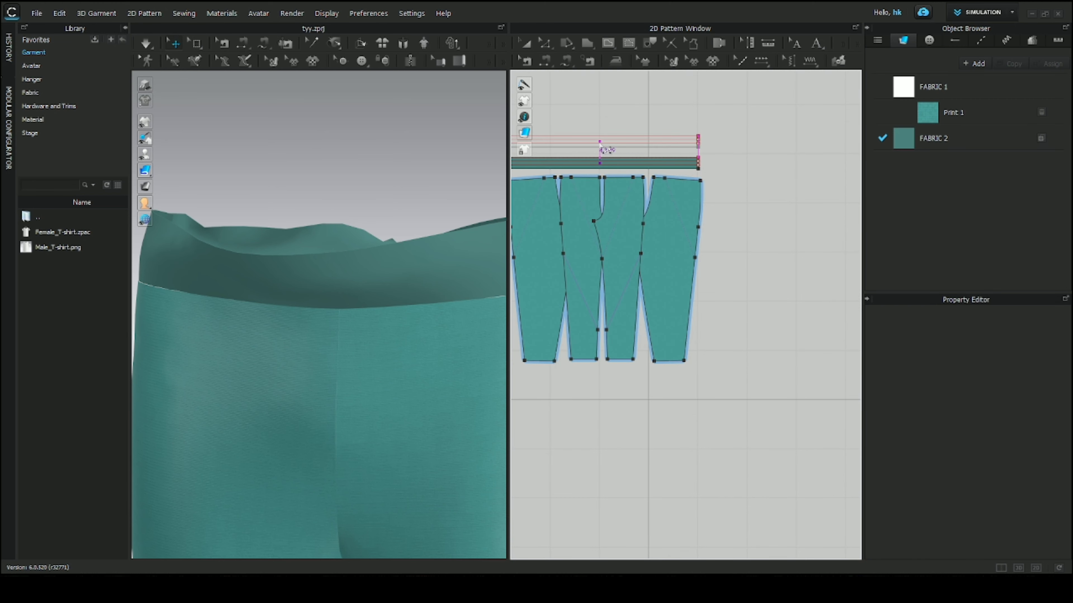
left_click(599, 143)
Shorten the original waistband pattern to about 34.4 in by moving its left end edge inward
middle_click_drag(604, 149, 685, 259)
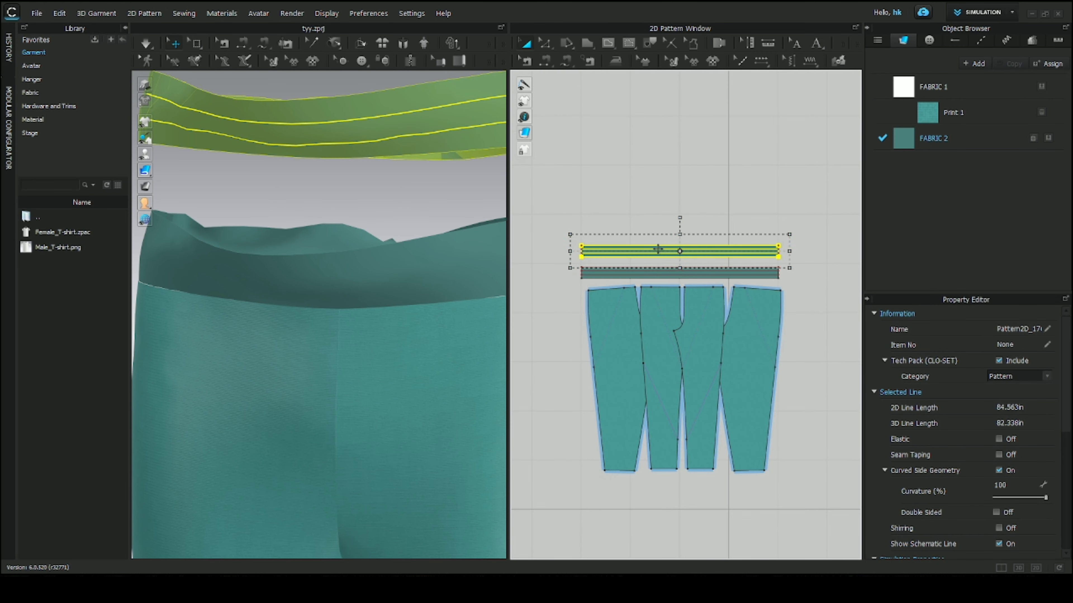
scroll(658, 248, "up", 3)
scroll(659, 253, "down", 1)
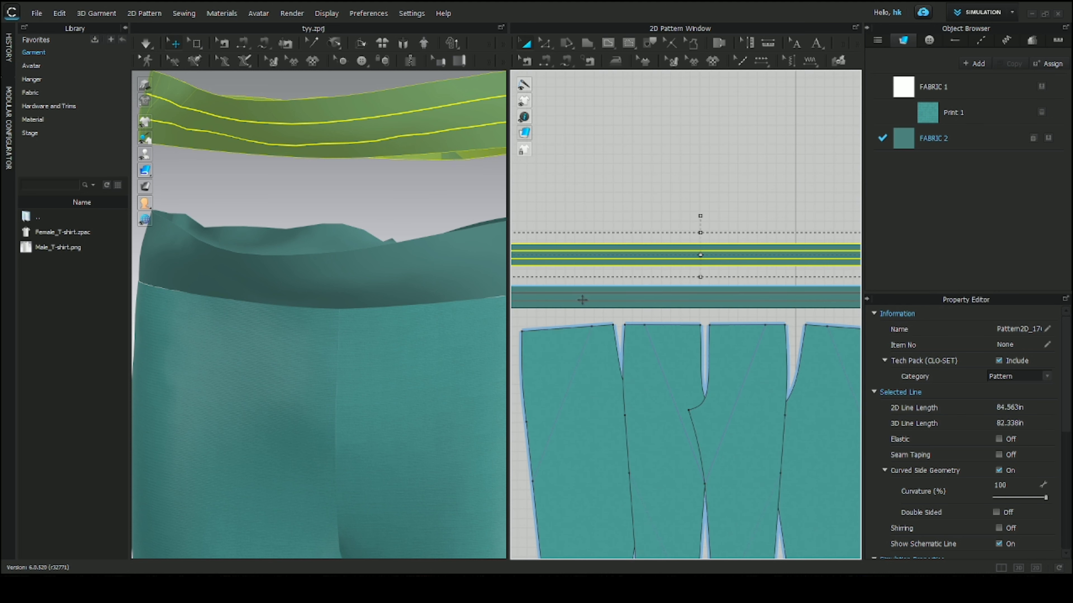
middle_click_drag(559, 308, 598, 273)
scroll(584, 270, "up", 3)
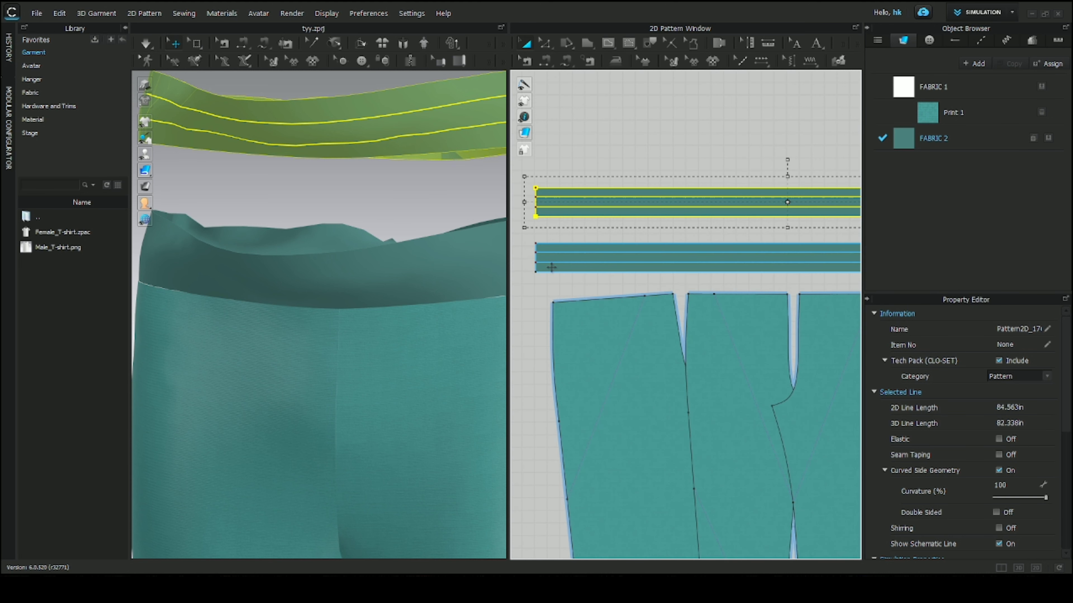
key("z")
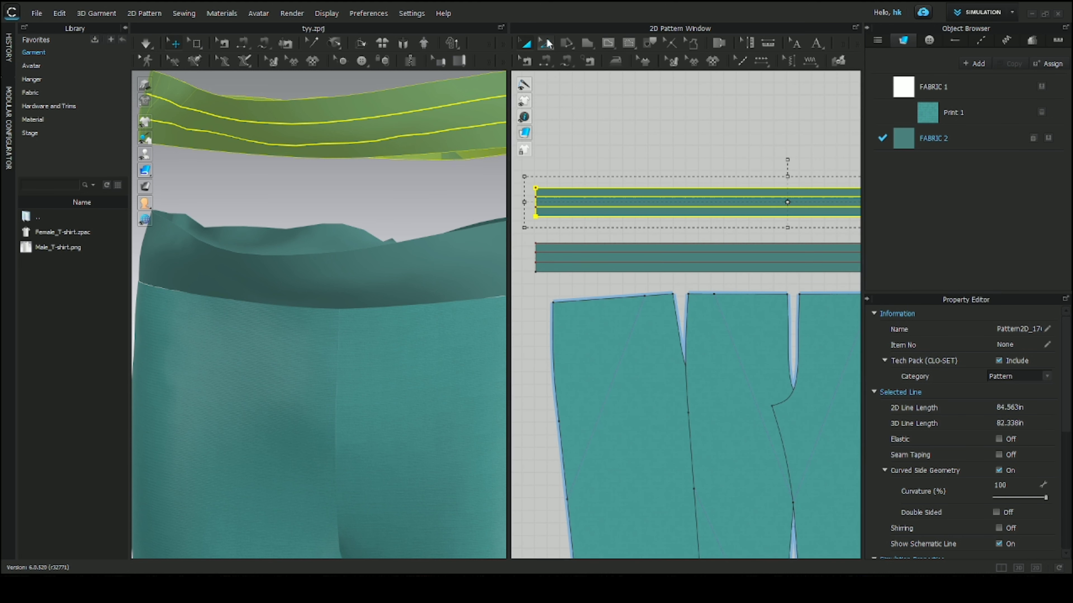
left_click_drag(537, 262, 606, 261)
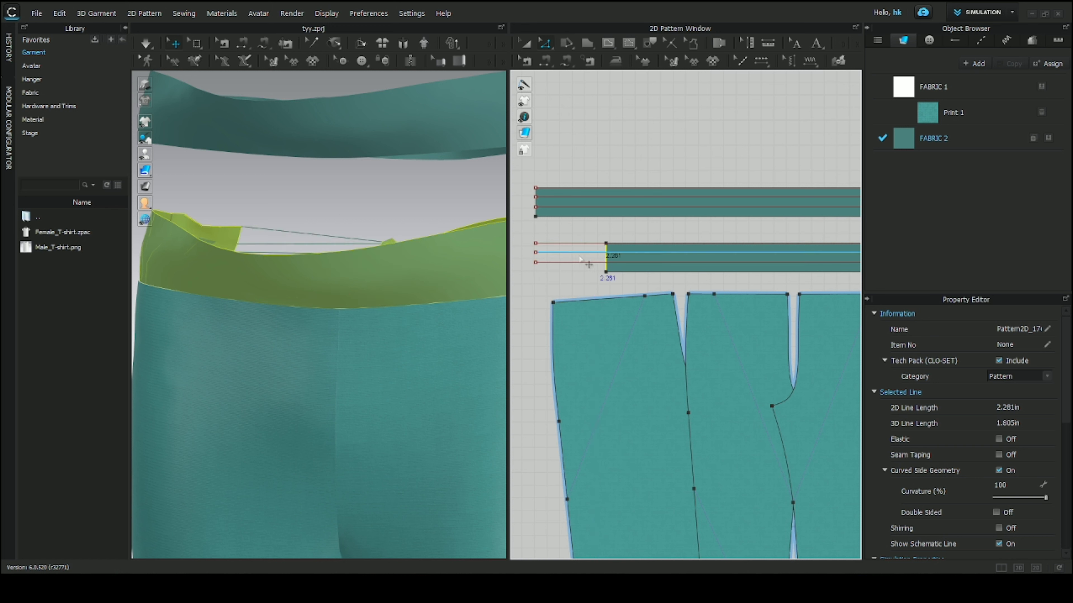
Move the overhanging left endpoints of the original waistband's three internal lines onto its shortened end edge
left_click(535, 243)
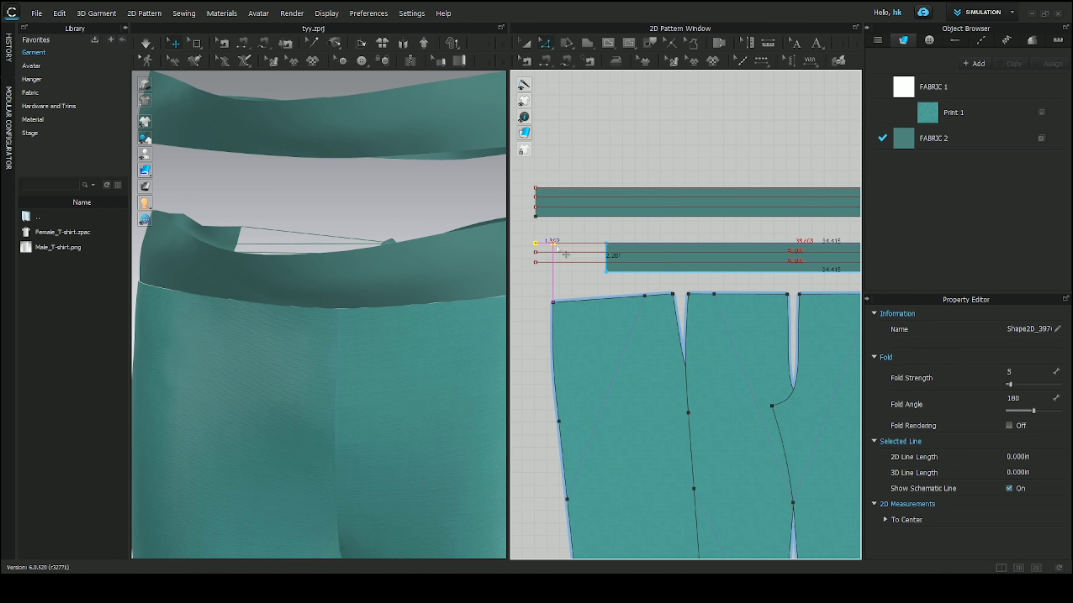
left_click_drag(604, 246, 605, 244)
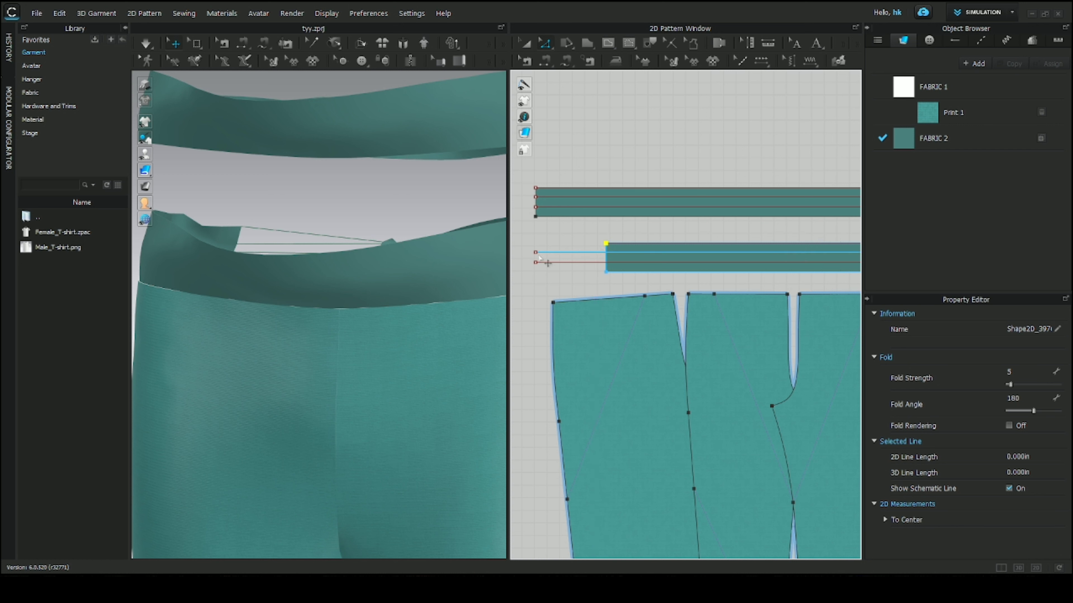
left_click_drag(536, 253, 607, 262)
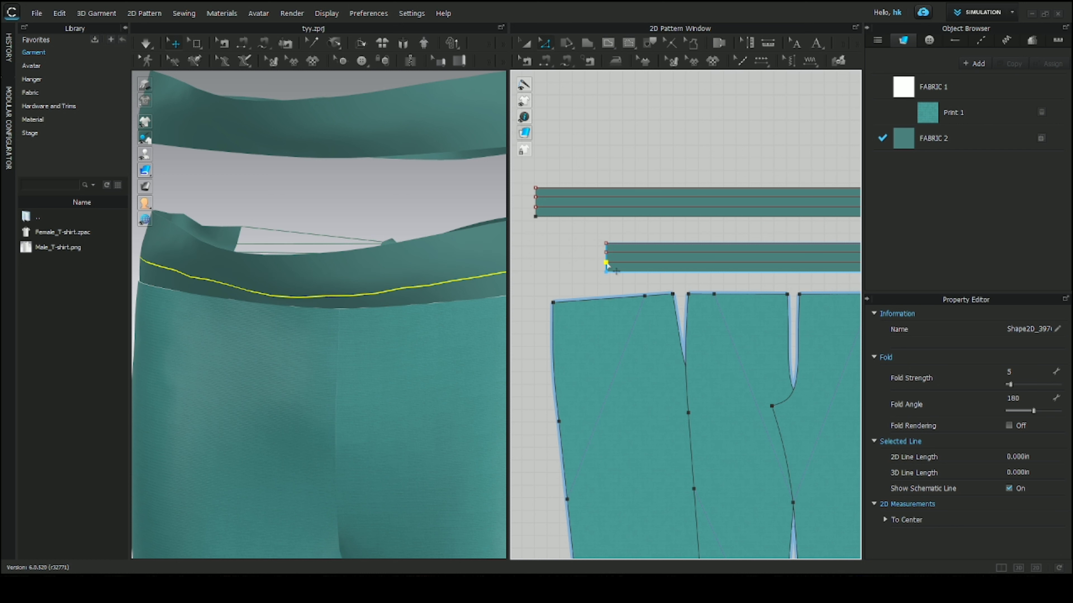
left_click(570, 267)
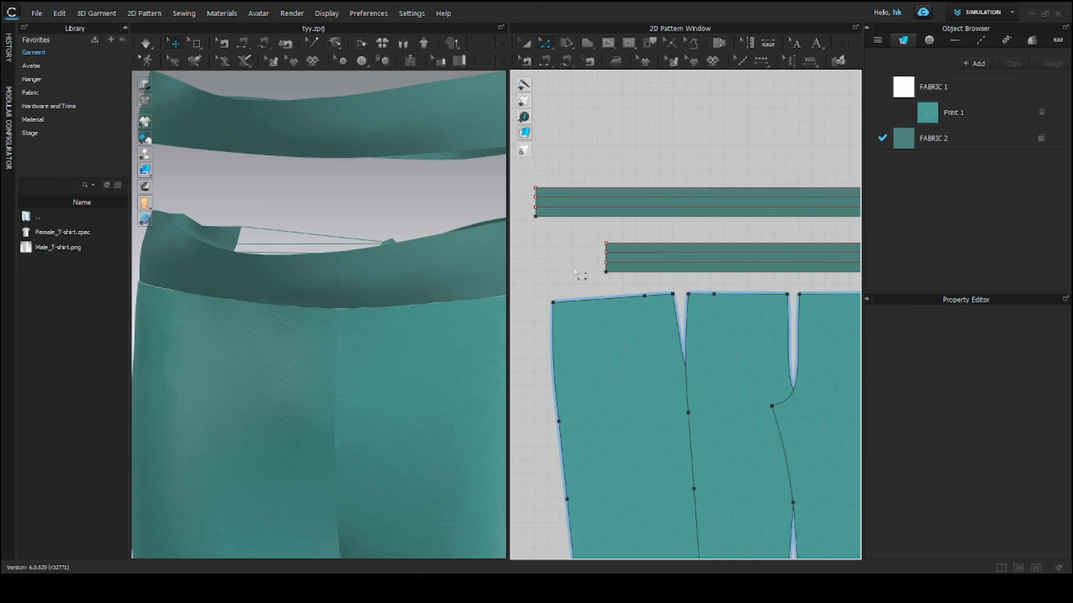
Freeze the duplicate waistband pattern and run the simulation to fit the shortened original waistband to the pants
scroll(580, 275, "down", 5)
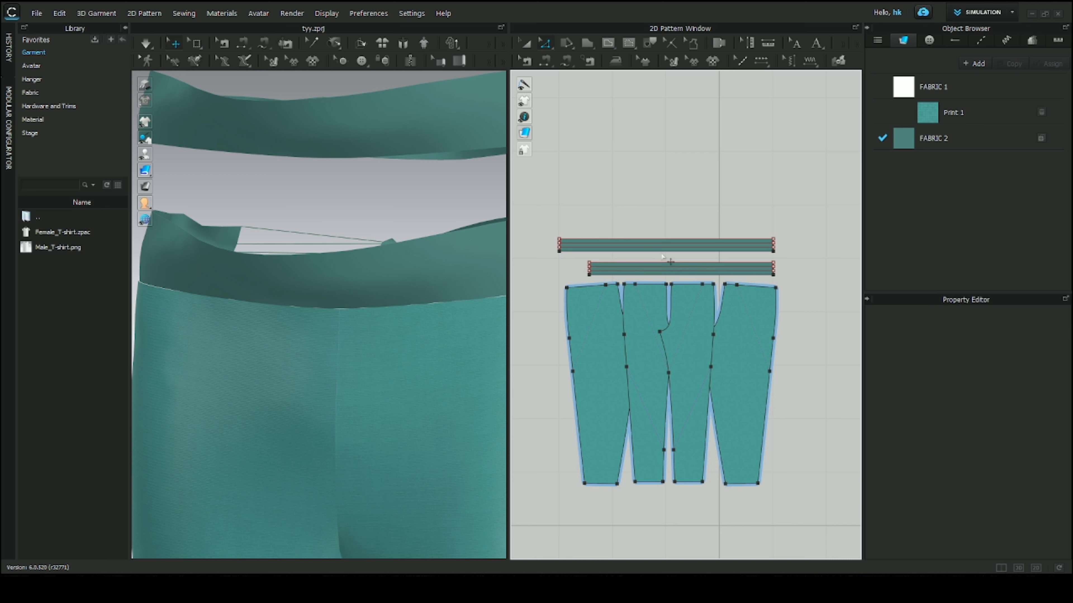
left_click(531, 42)
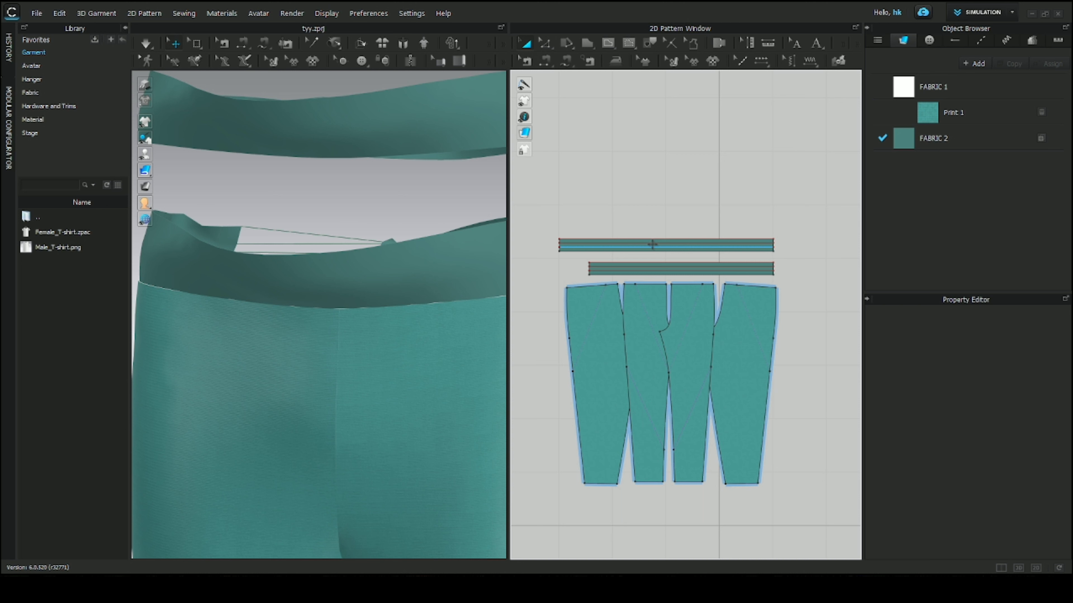
scroll(772, 241, "up", 3)
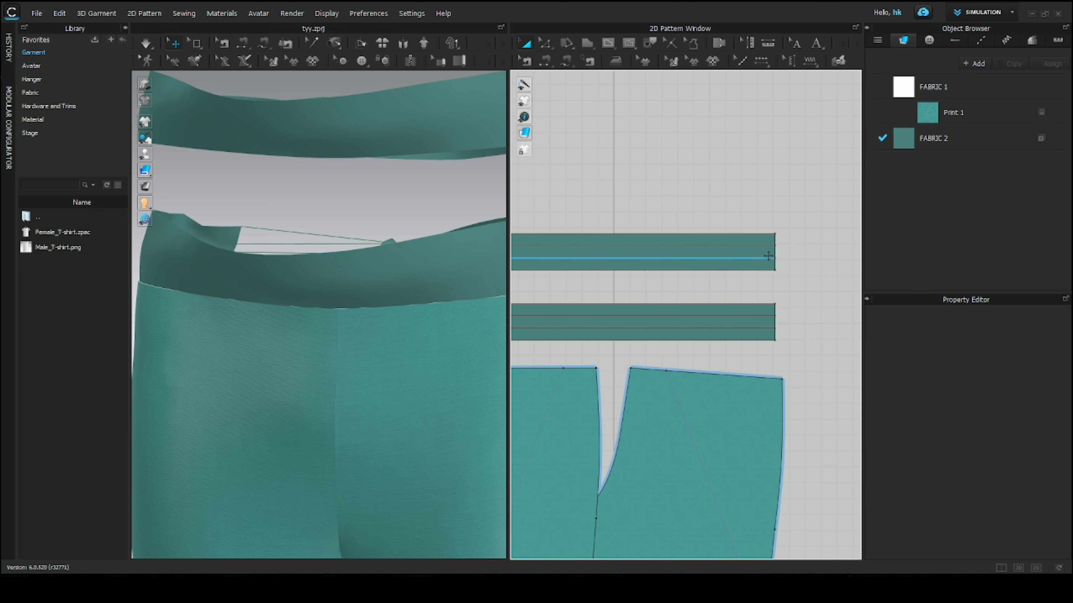
left_click(767, 253)
right_click(767, 253)
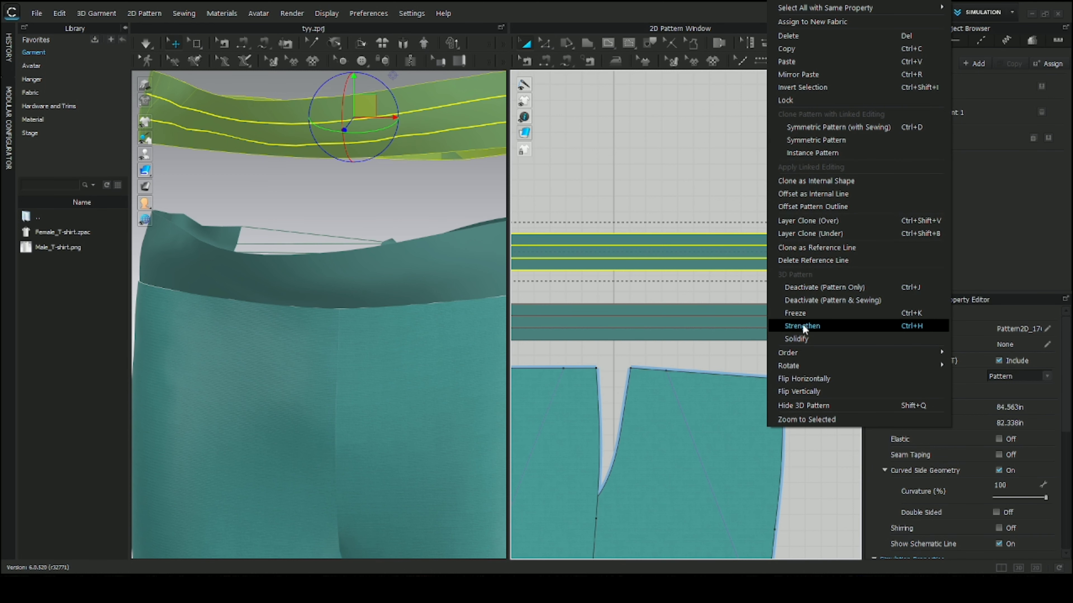
left_click(796, 315)
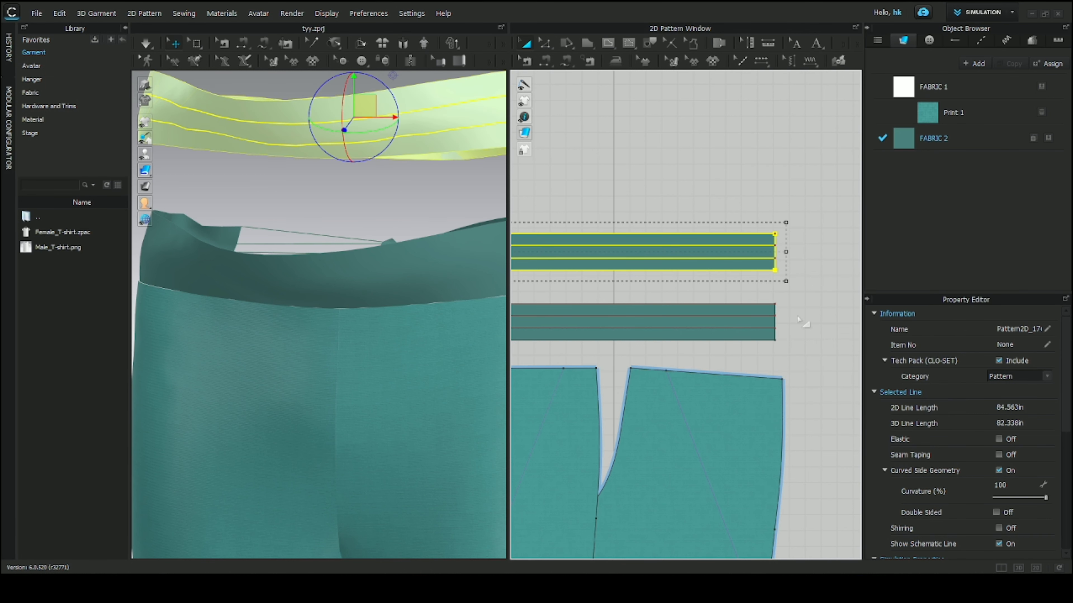
key("space")
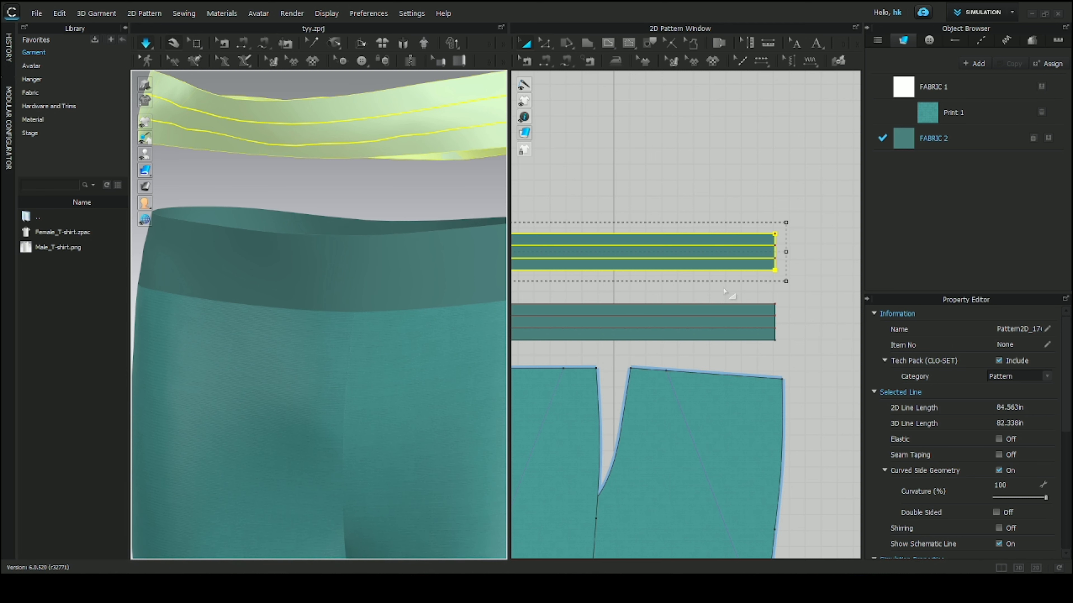
Unfreeze the duplicate waistband, let it drape around the pants' waist in the simulation, and stop the simulation
scroll(678, 264, "down", 3)
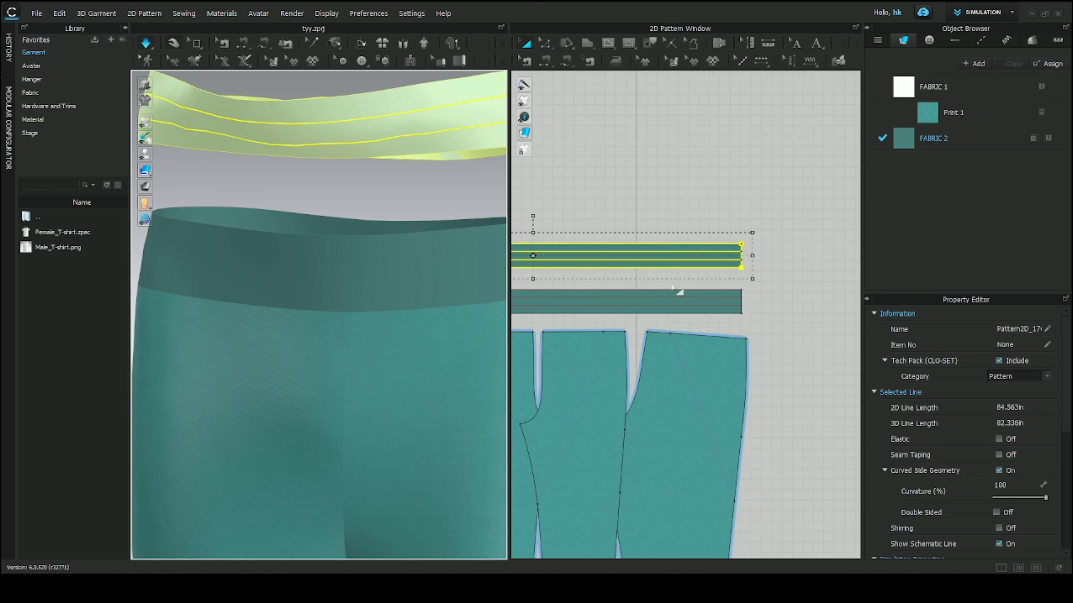
middle_click_drag(625, 284, 761, 260)
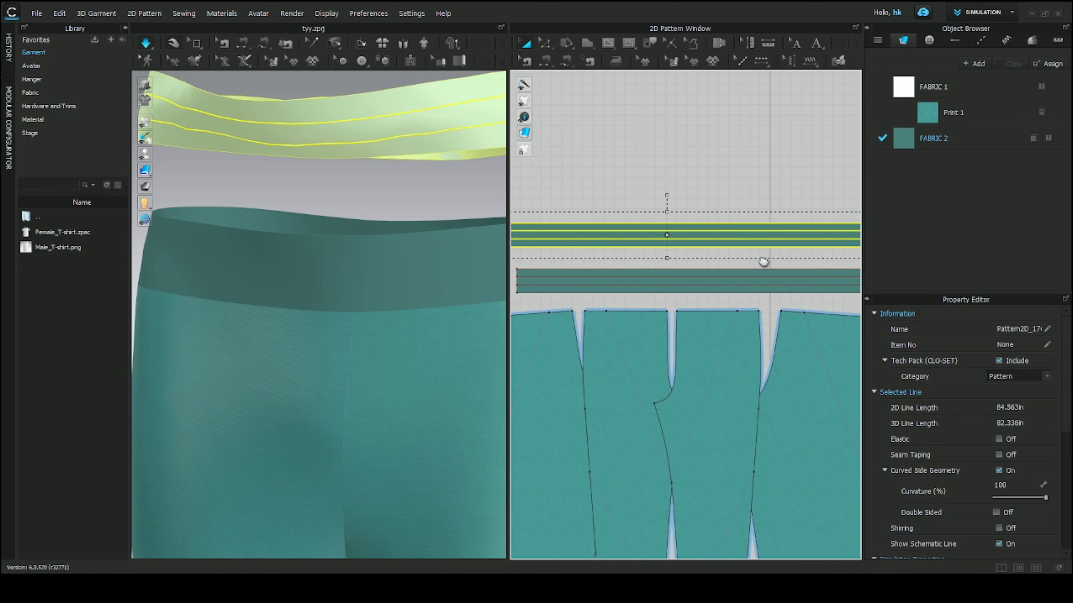
middle_click_drag(650, 239, 683, 177)
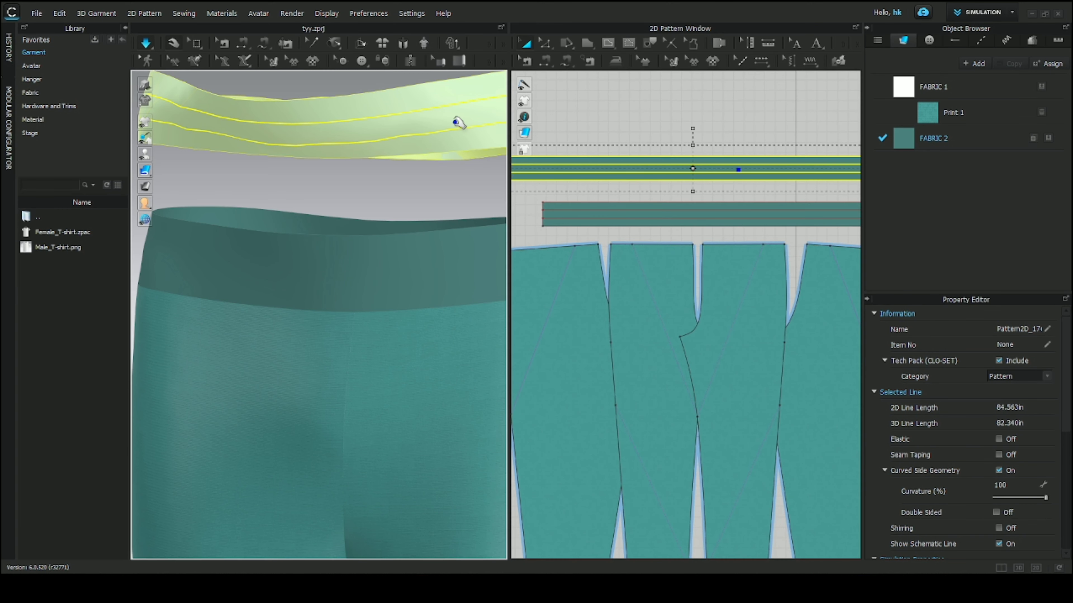
right_click(430, 123)
left_click(471, 202)
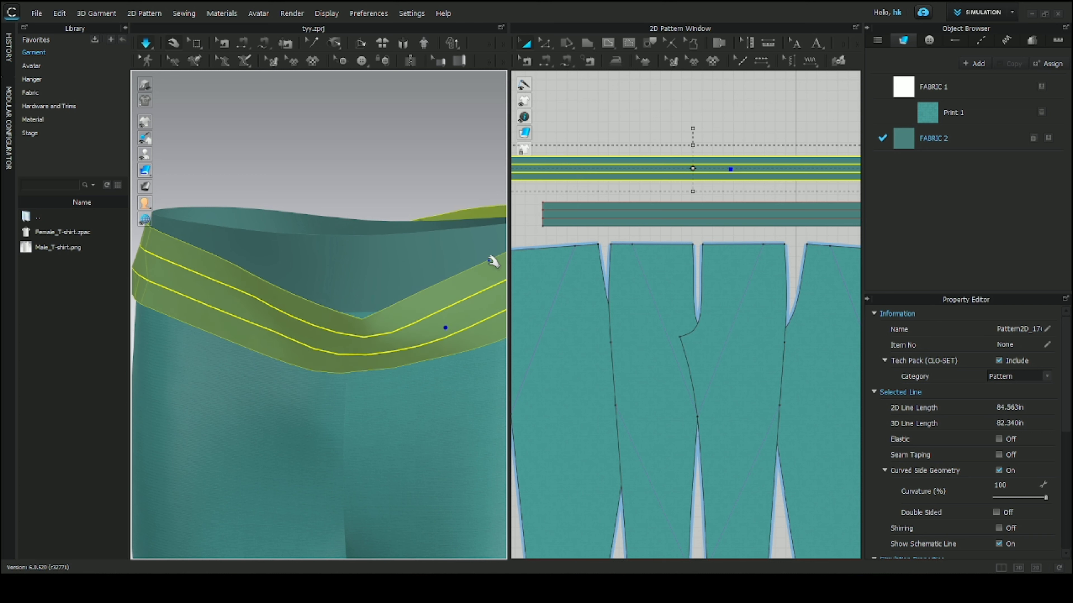
key("space")
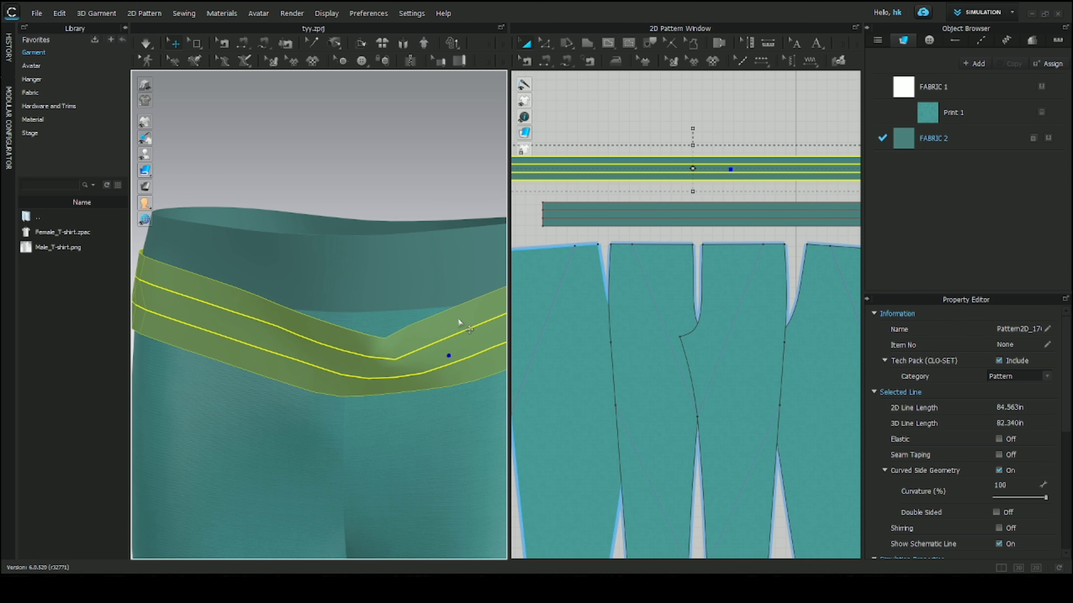
right_click(455, 320)
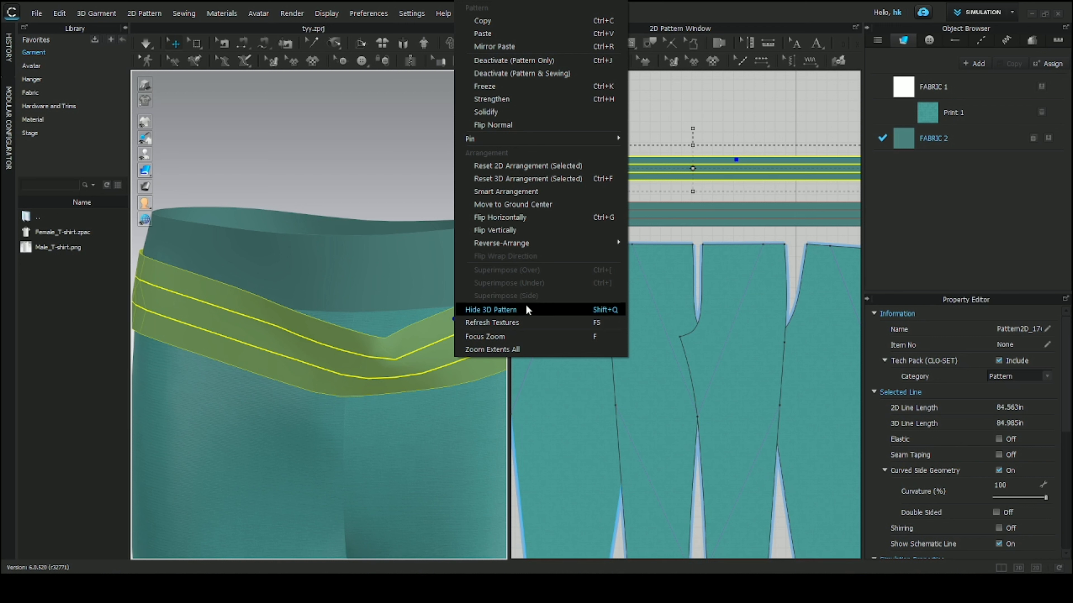
left_click(692, 116)
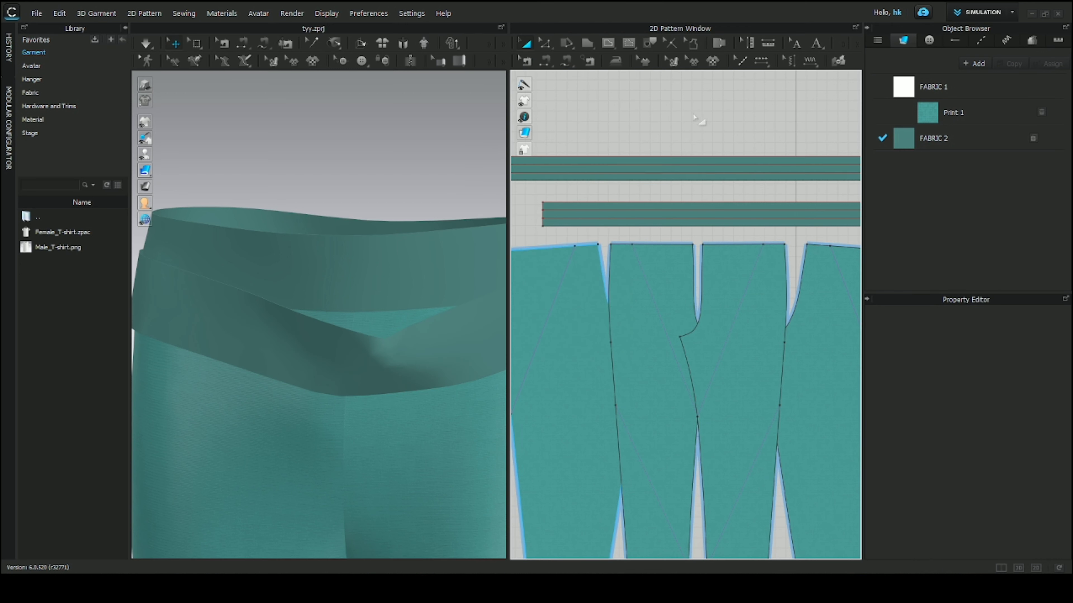
Sew the duplicate waistband's top edge to the original waistband's top edge with Segment Sewing
left_click(546, 59)
scroll(692, 182, "down", 5)
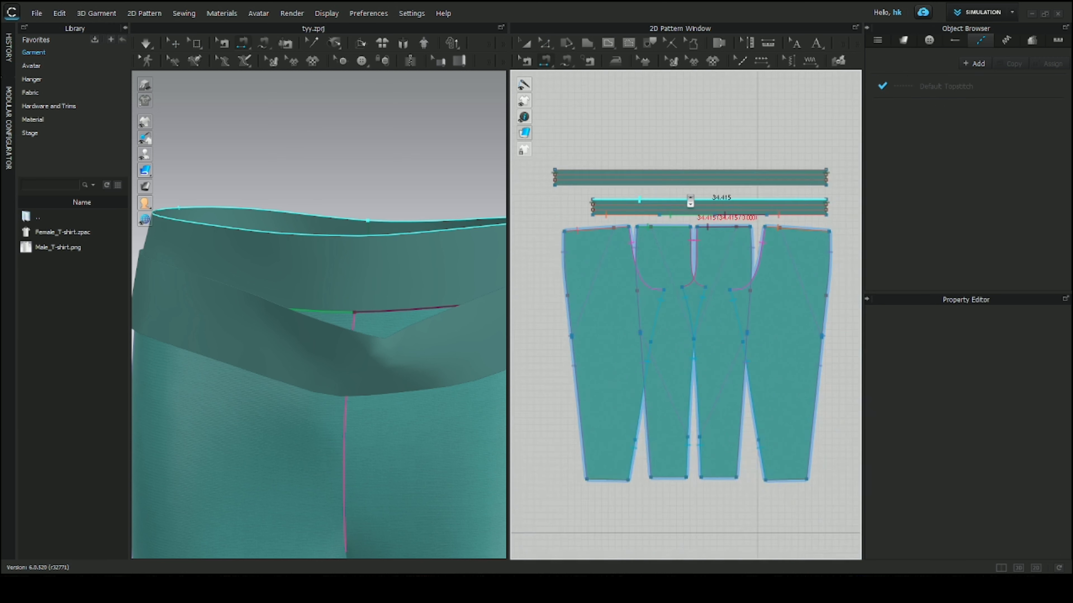
left_click(691, 180)
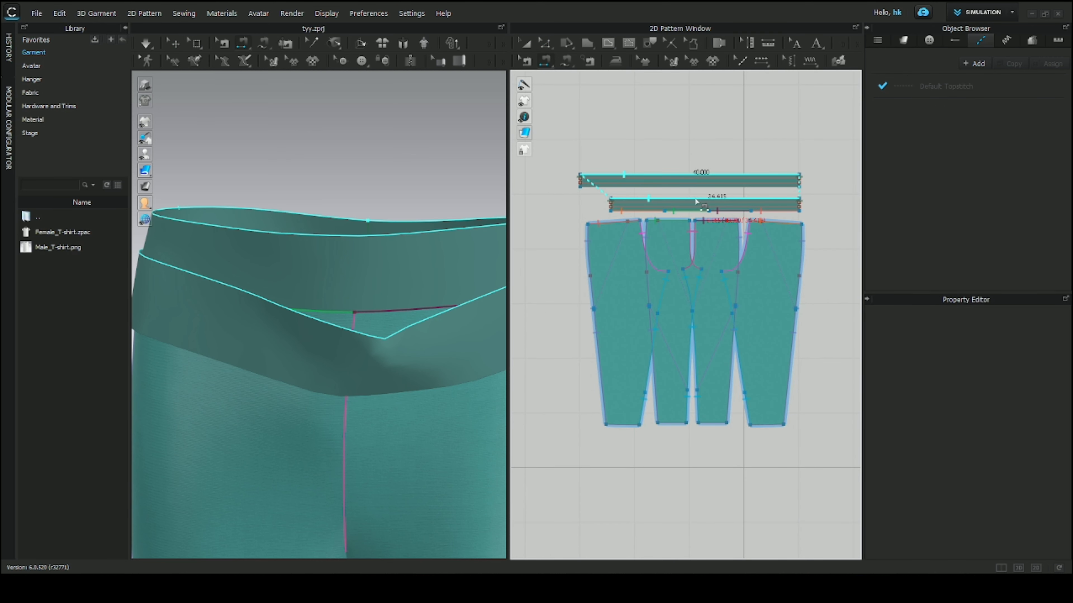
left_click(697, 202)
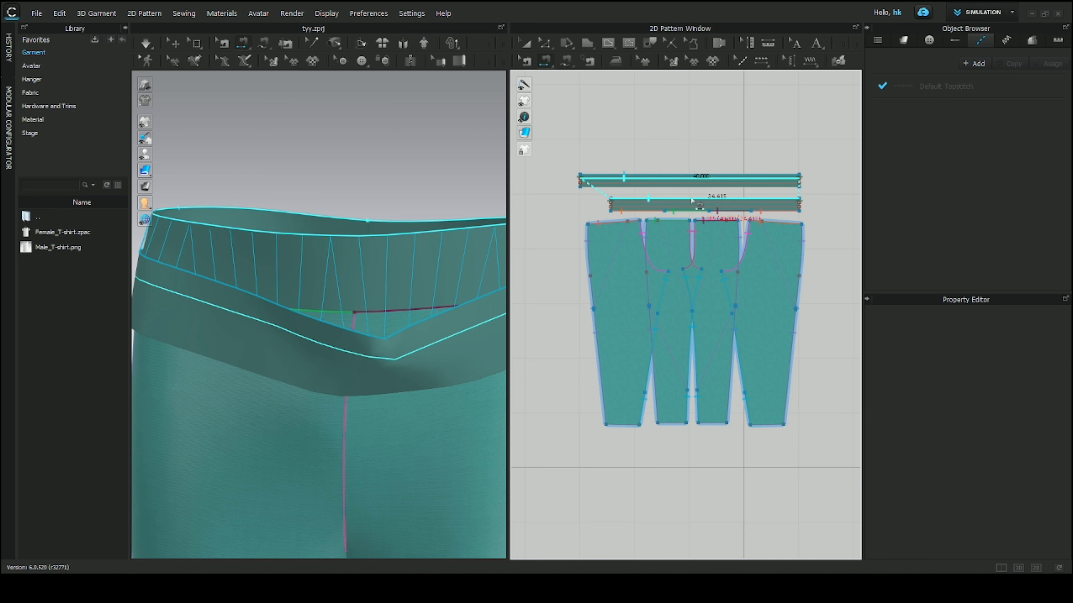
Sew the duplicate waistband's two inner internal lines and its bottom edge to the matching lines and edge of the original
left_click(692, 202)
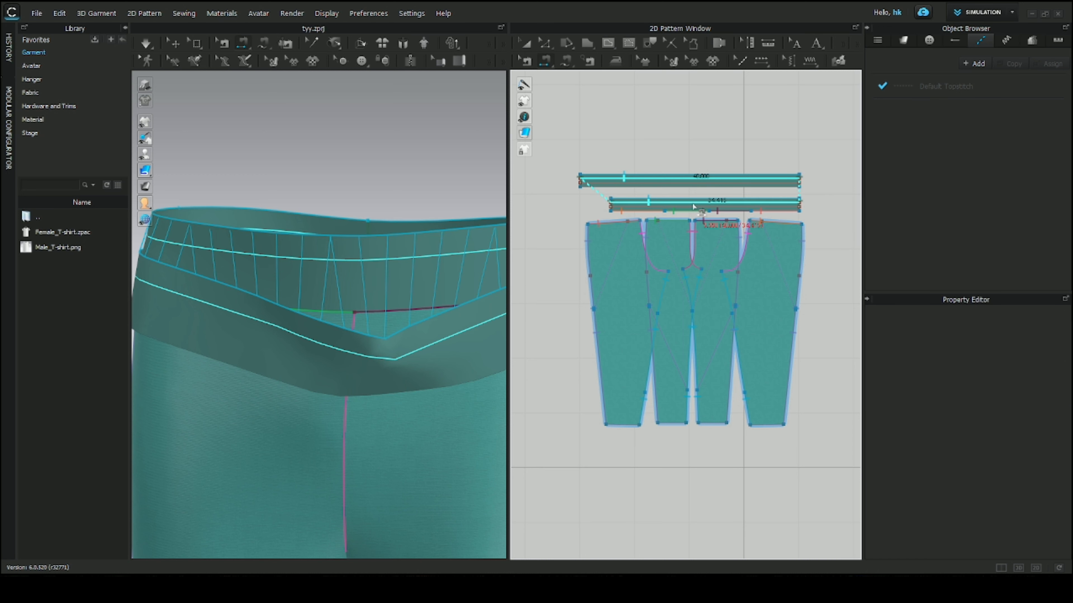
left_click(689, 184)
left_click(693, 207)
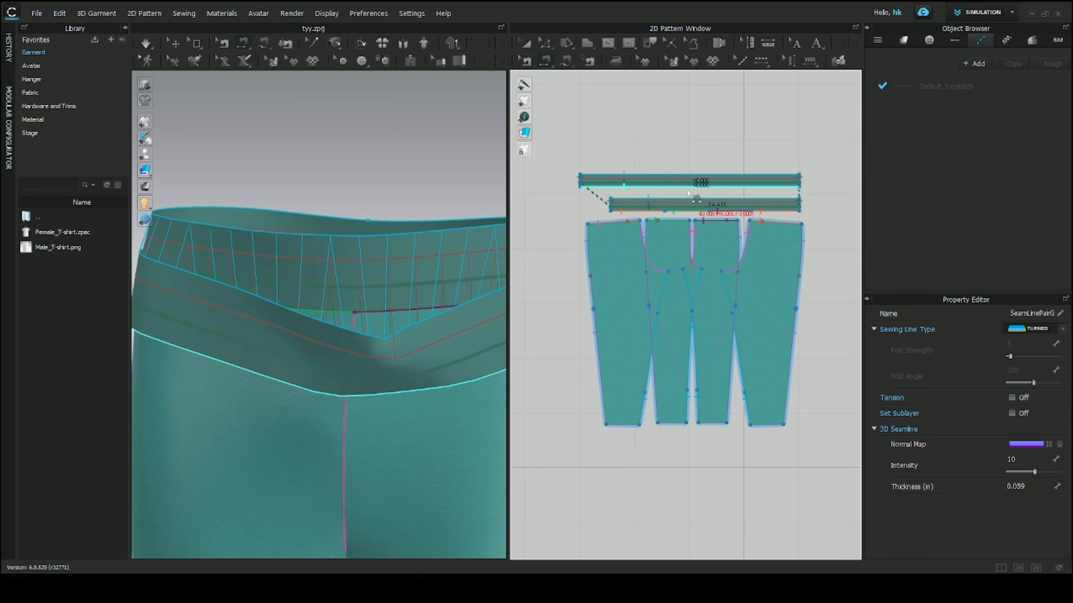
left_click(692, 210)
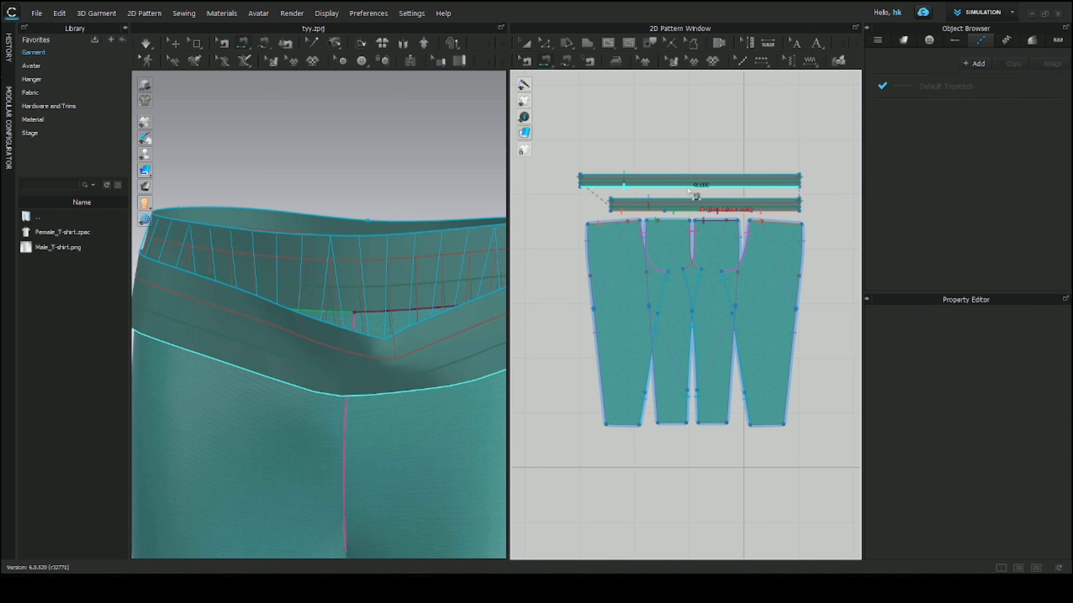
left_click(692, 218)
Try to sew the duplicate waistband's two short end edges together
scroll(589, 186, "up", 5)
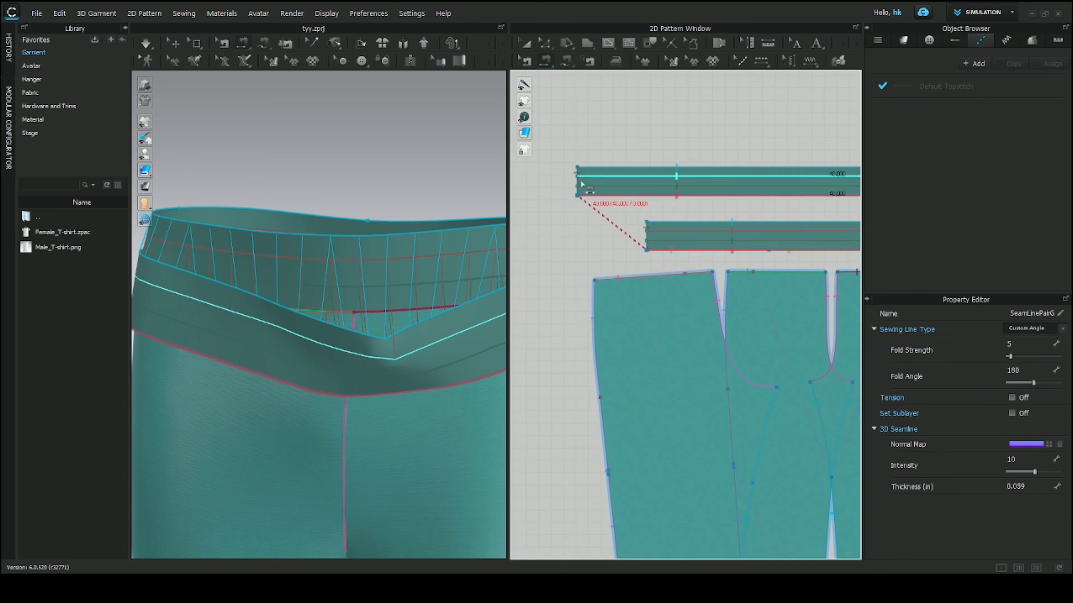
scroll(576, 185, "down", 8)
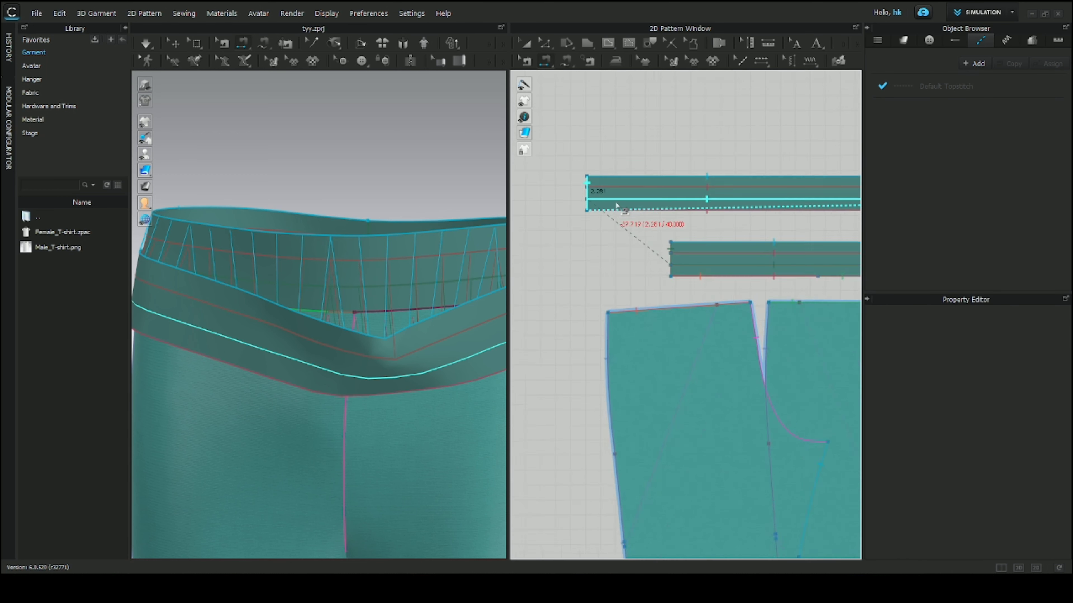
scroll(785, 195, "up", 10)
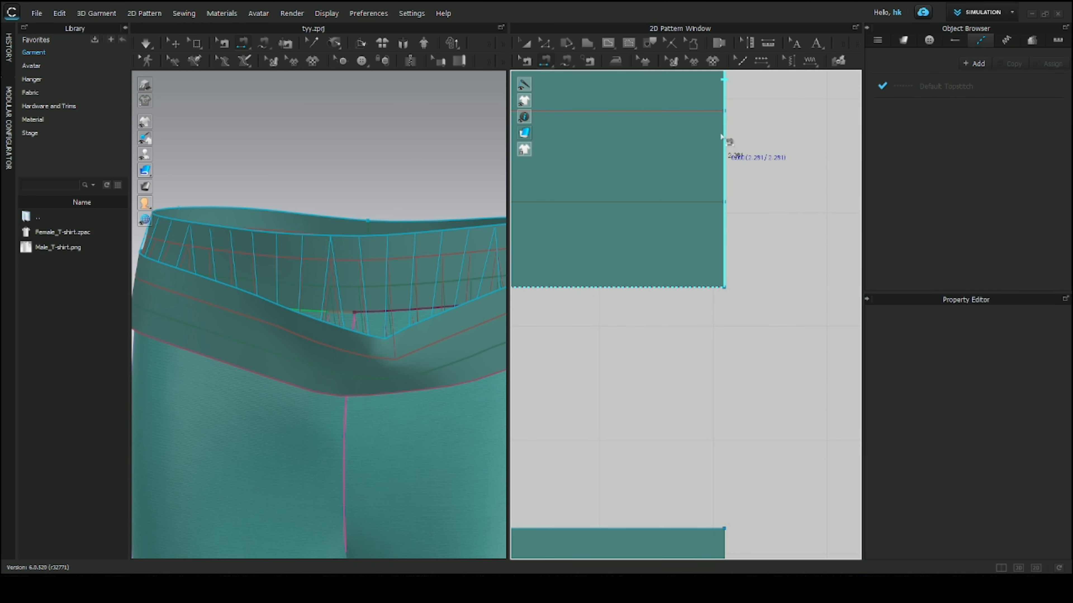
left_click(724, 123)
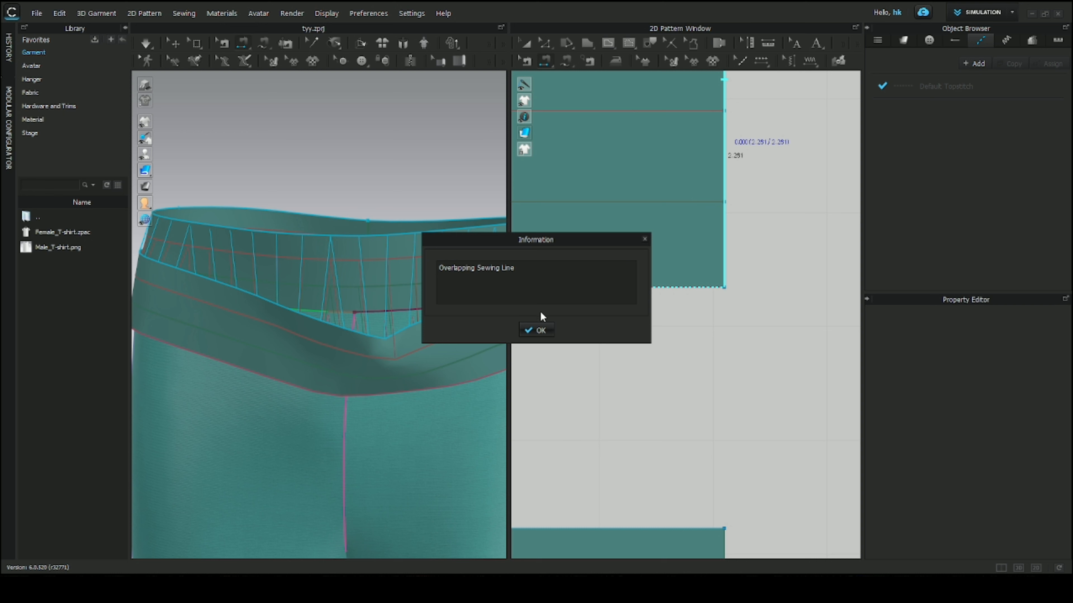
left_click(539, 331)
Try again to join the duplicate waistband's right and left end edges with Segment Sewing
scroll(670, 290, "down", 5)
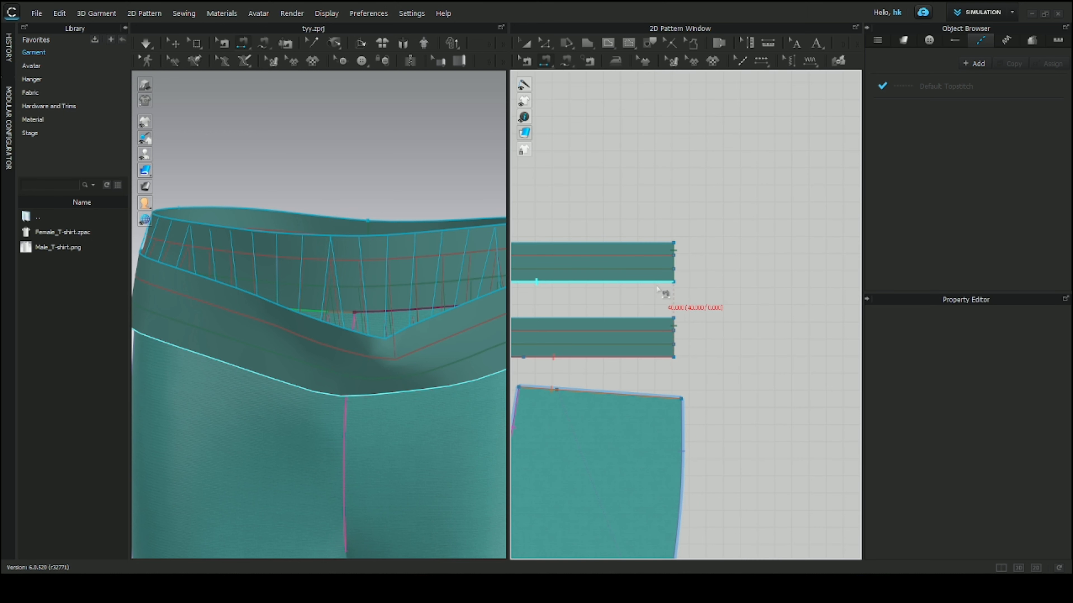
right_click_drag(667, 291, 730, 294)
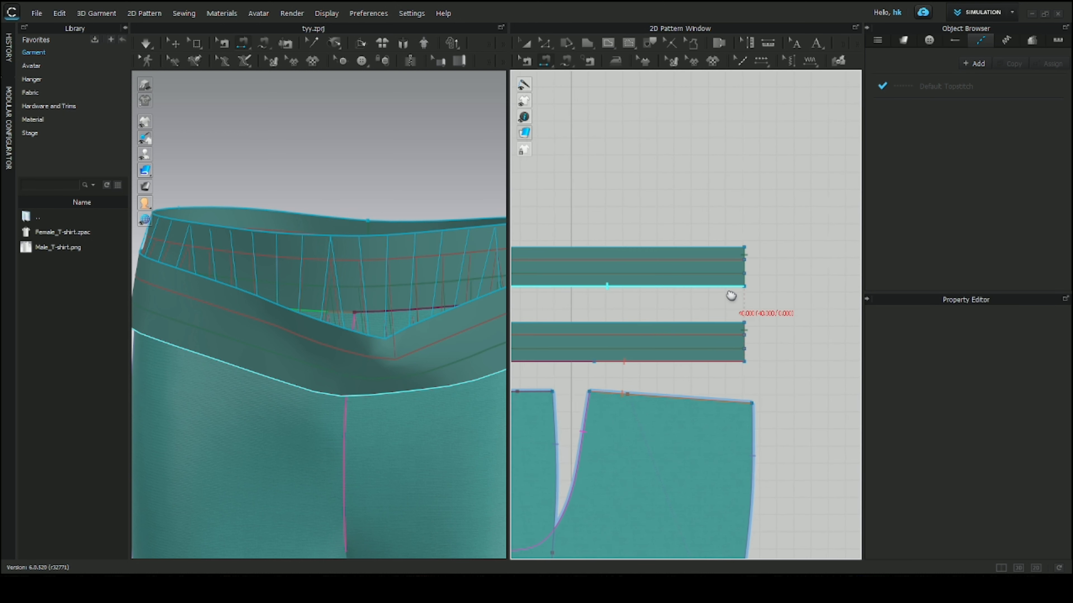
scroll(743, 310, "up", 3)
scroll(744, 313, "up", 2)
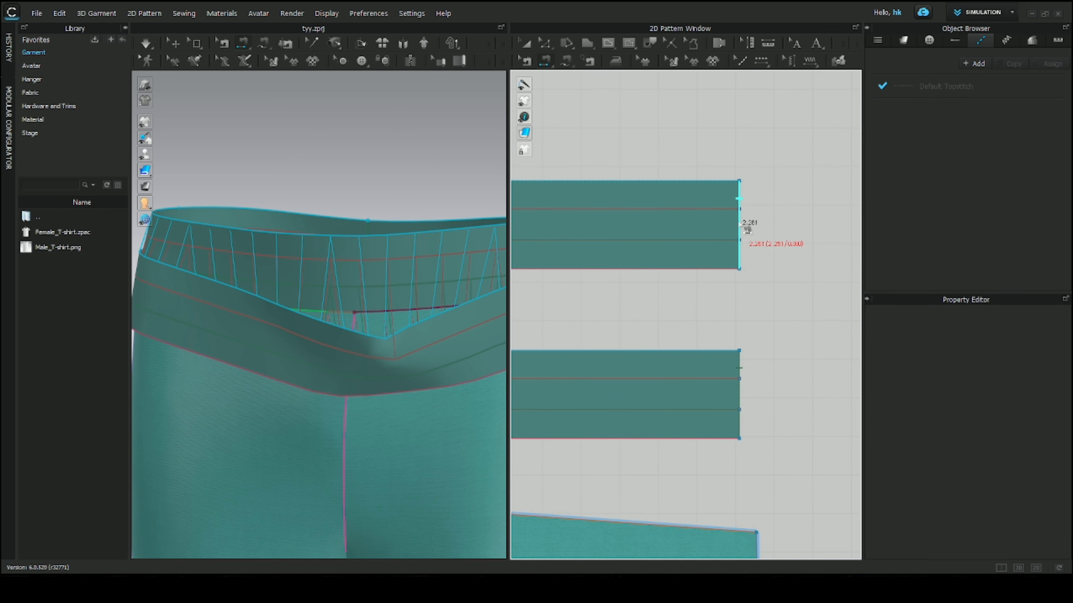
scroll(645, 251, "down", 4)
middle_click_drag(644, 259, 934, 258)
middle_click_drag(516, 266, 750, 289)
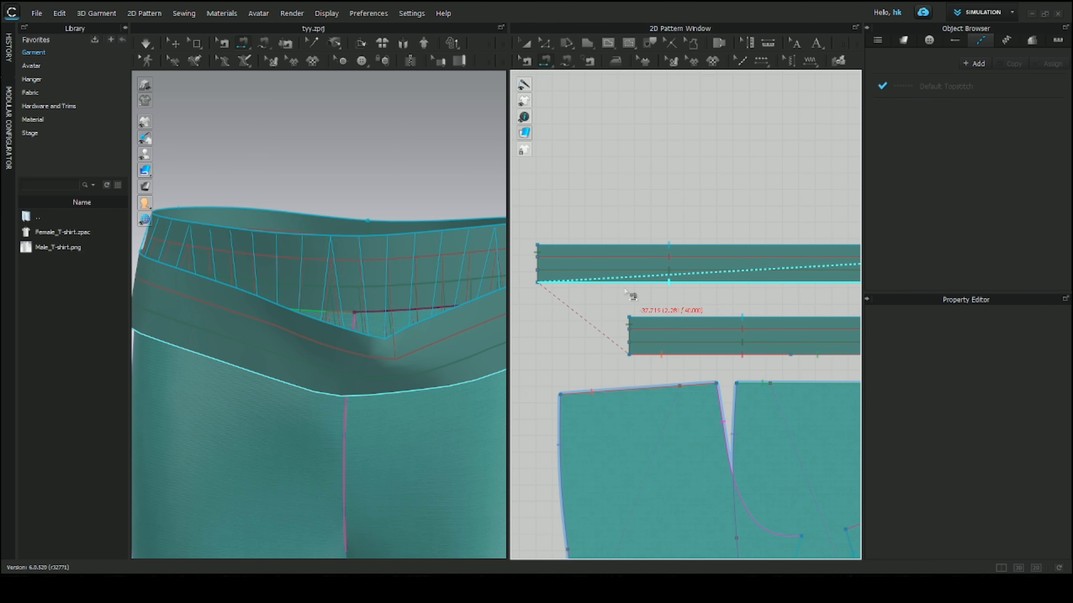
left_click(540, 267)
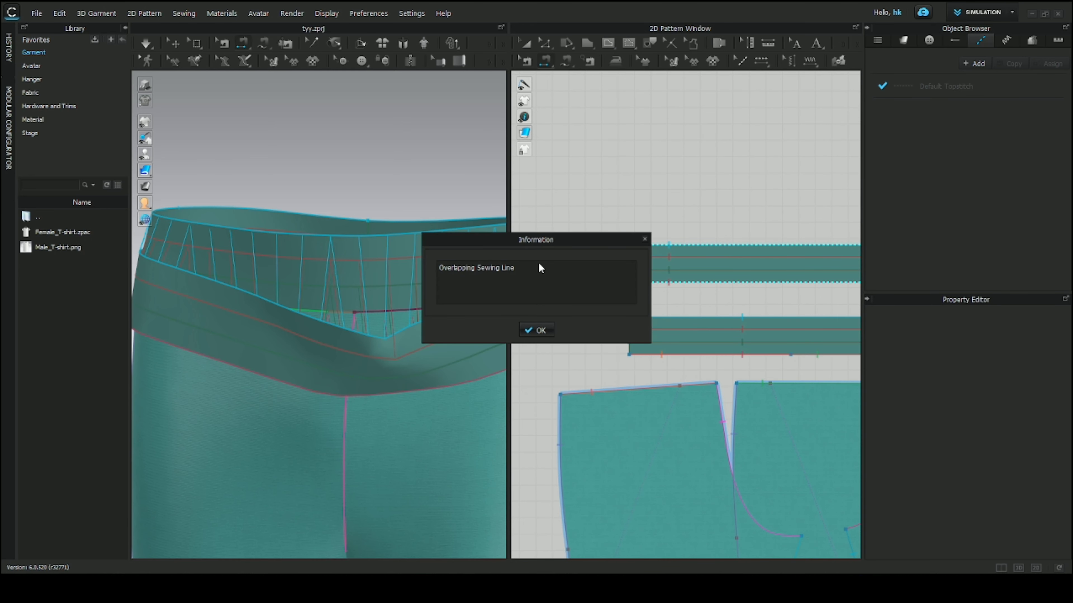
left_click(533, 332)
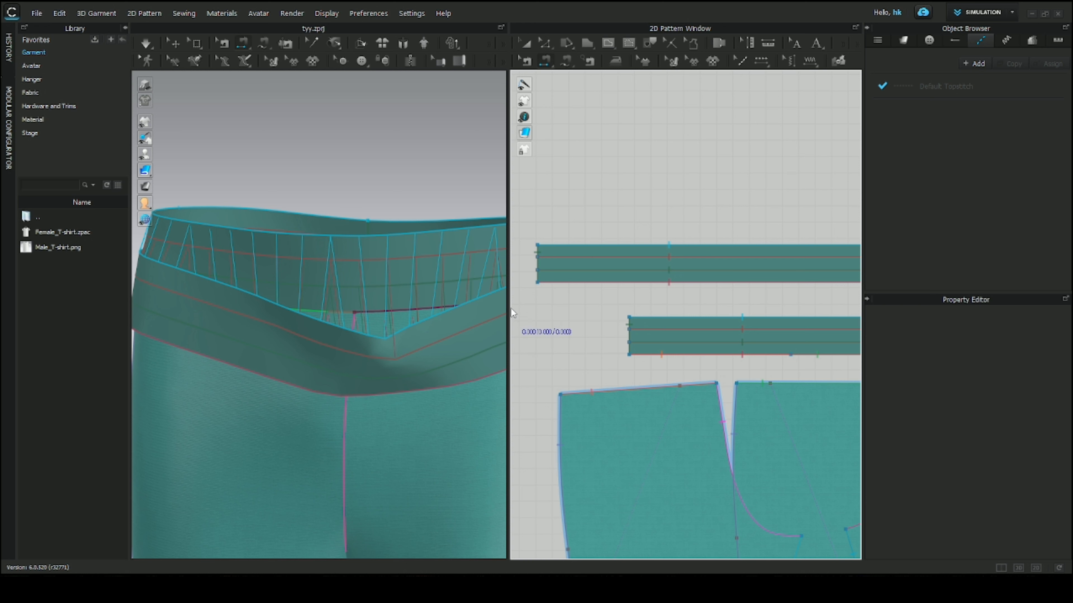
left_click(549, 283)
scroll(629, 296, "down", 3)
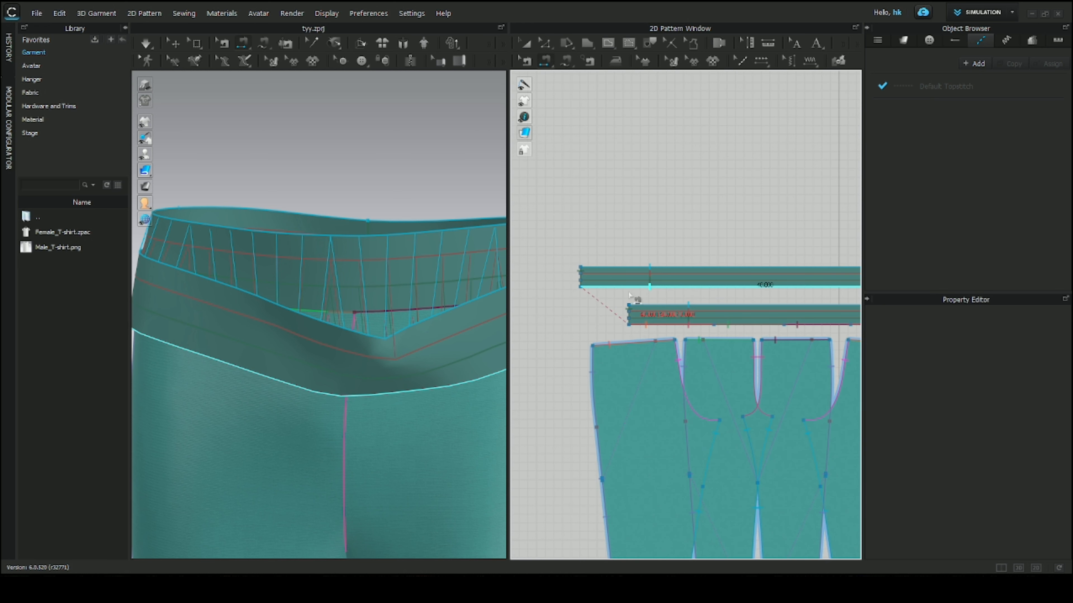
left_click(580, 274)
right_click(473, 327)
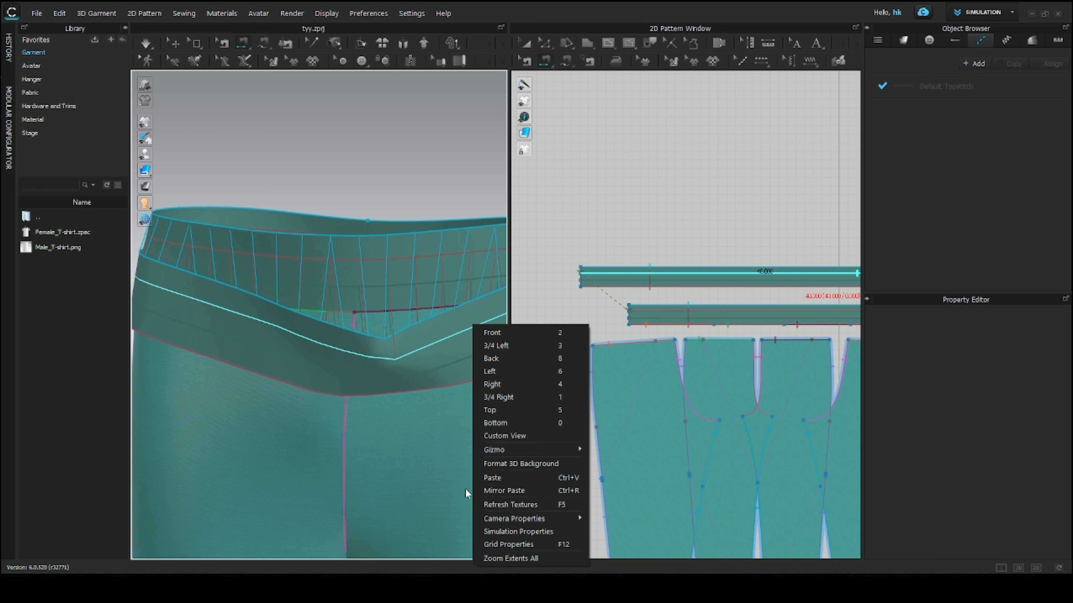
left_click(420, 357)
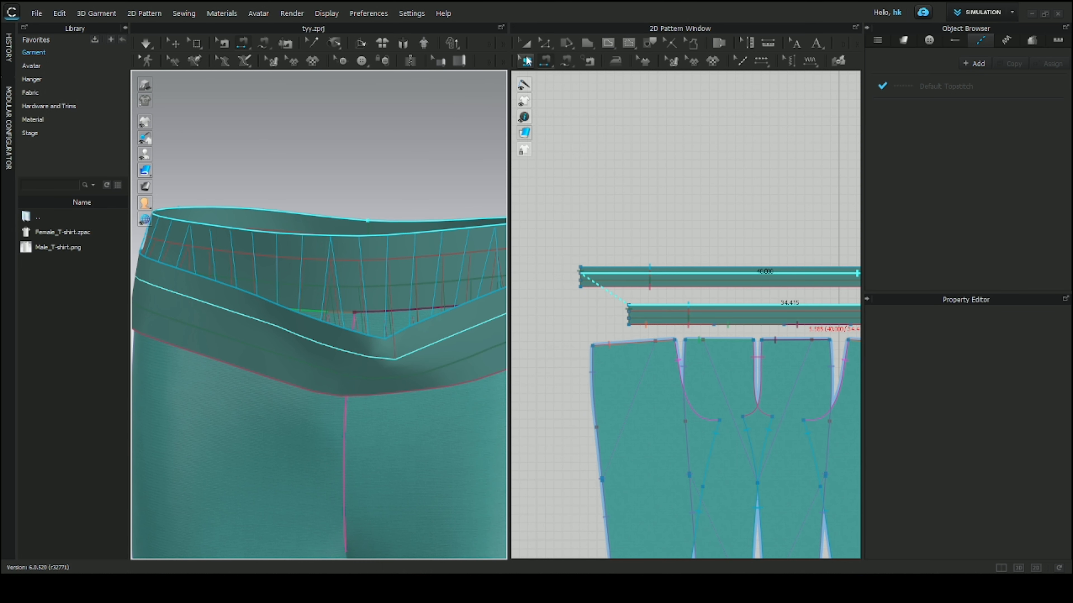
Superimpose the duplicate waistband over the original waistband and simulate the garment
left_click(531, 42)
left_click(433, 356)
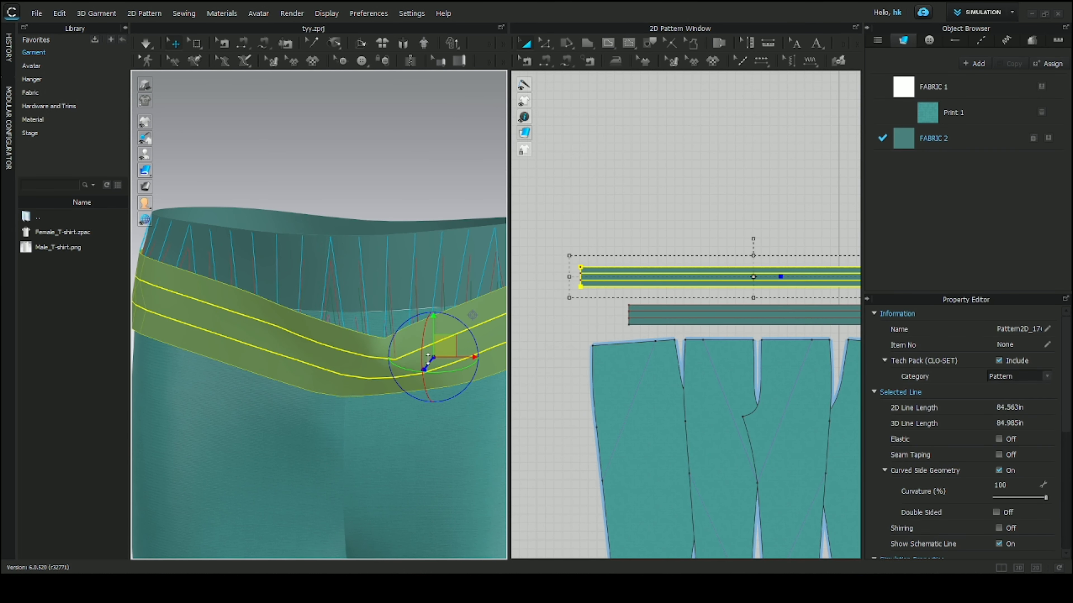
right_click(427, 359)
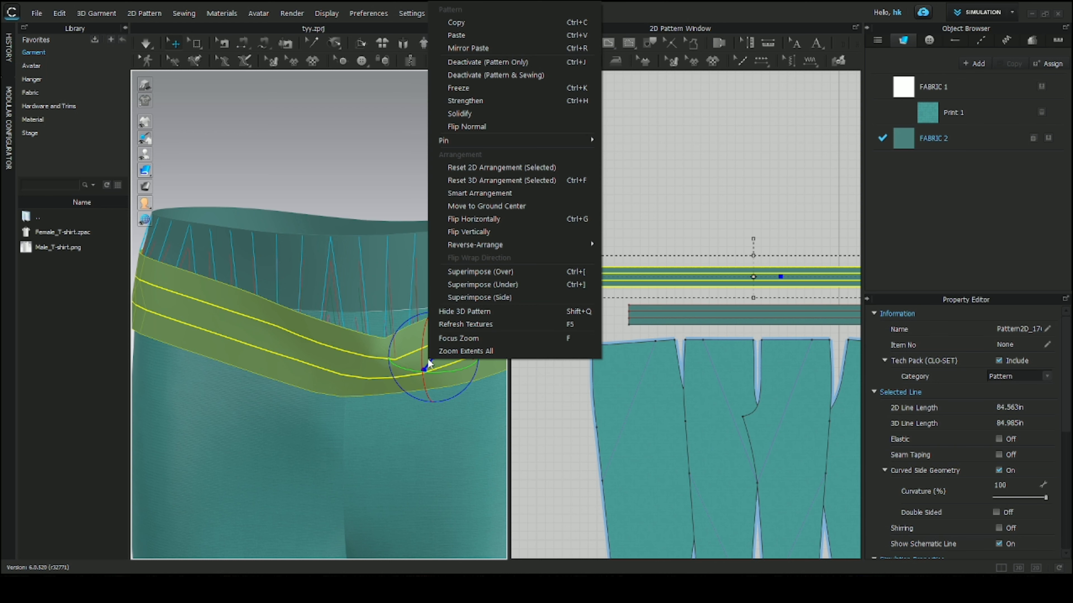
left_click(526, 273)
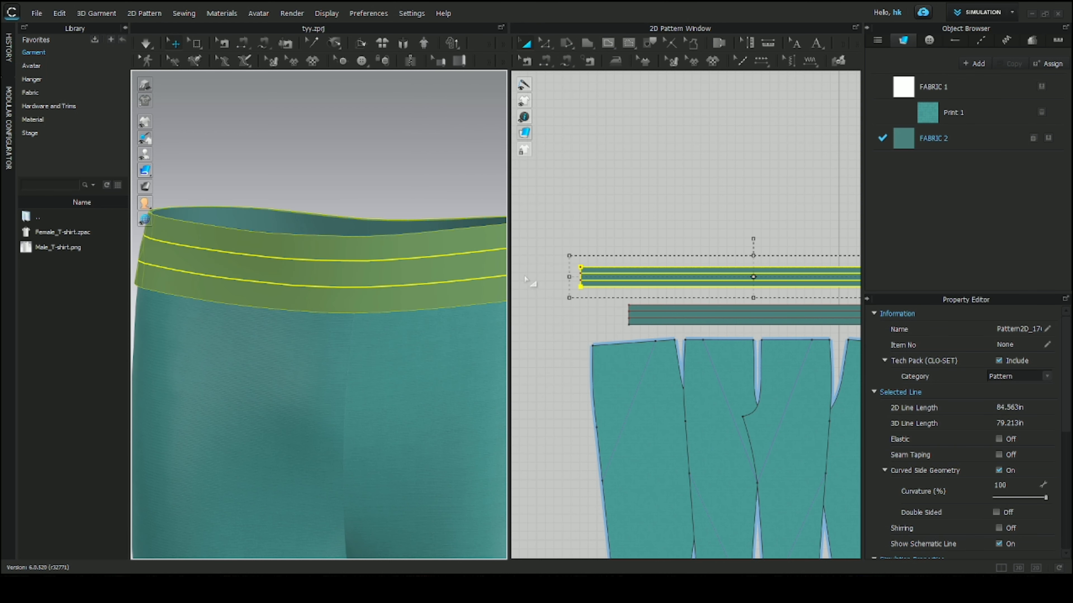
mouse_move(452, 249)
right_mouse_down()
mouse_move(407, 312)
mouse_move(348, 294)
mouse_move(450, 256)
mouse_move(677, 260)
mouse_move(576, 282)
mouse_move(481, 277)
mouse_move(433, 259)
mouse_move(445, 265)
right_mouse_up()
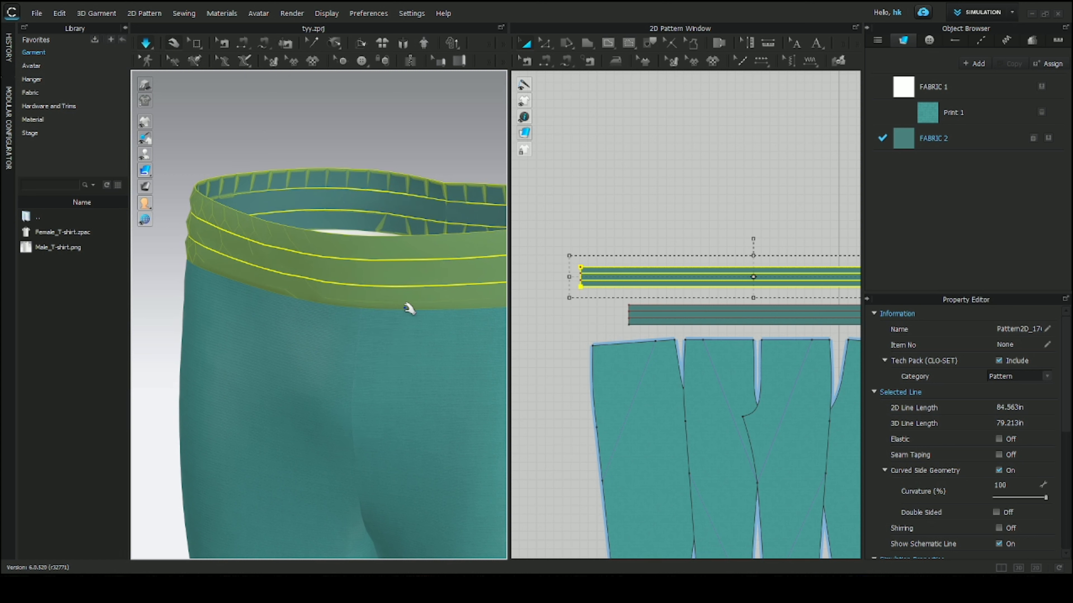
Set the duplicate waistband's particle distance to 5 mm
left_click(425, 345)
right_click_drag(381, 328, 412, 283)
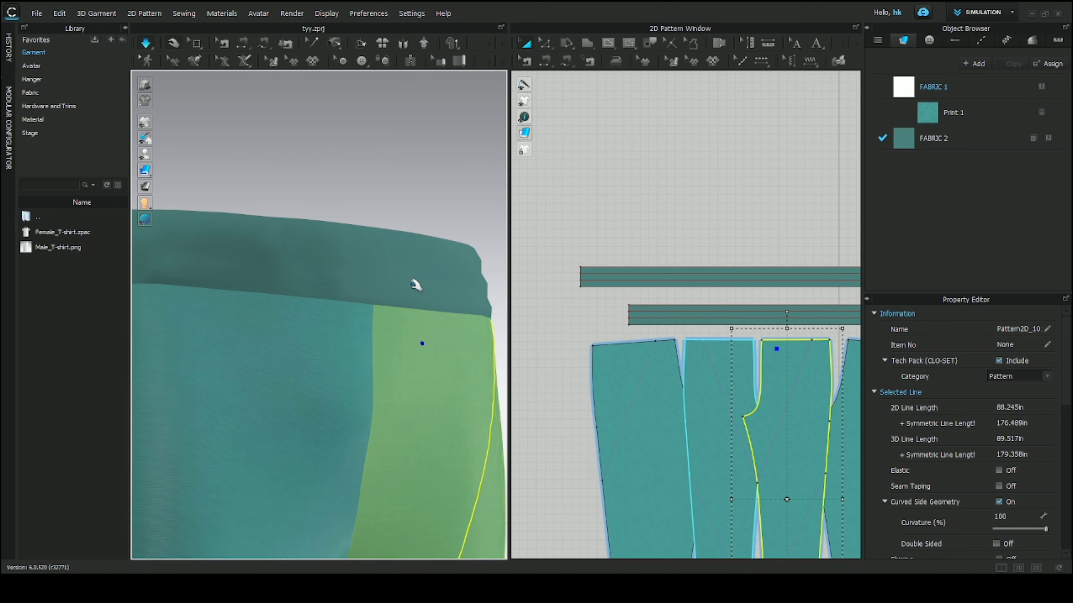
left_click(414, 284)
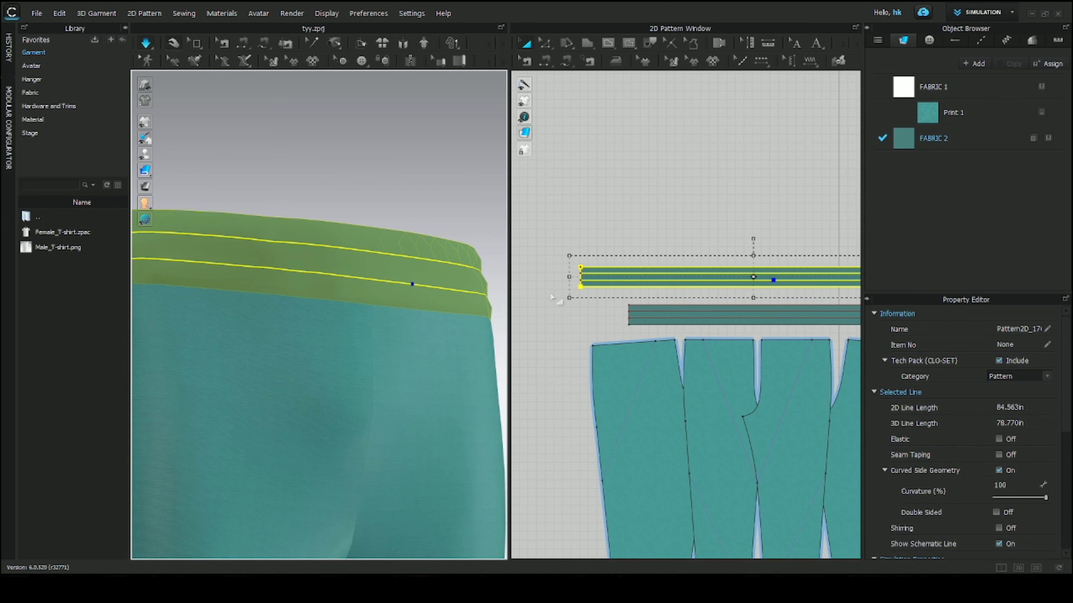
scroll(922, 472, "down", 5)
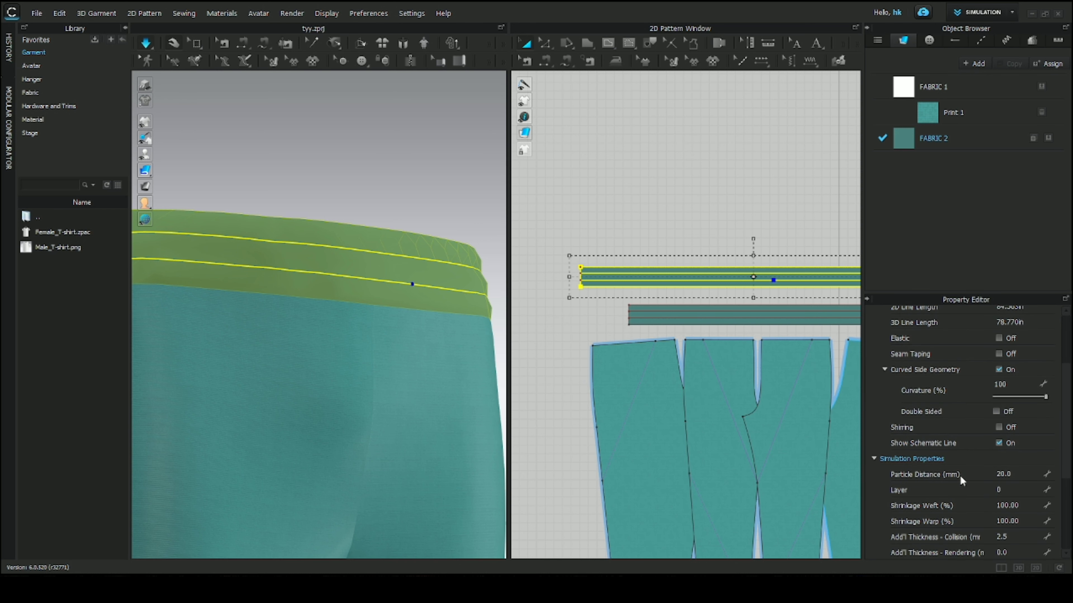
left_click(992, 473)
type("5")
key("Return")
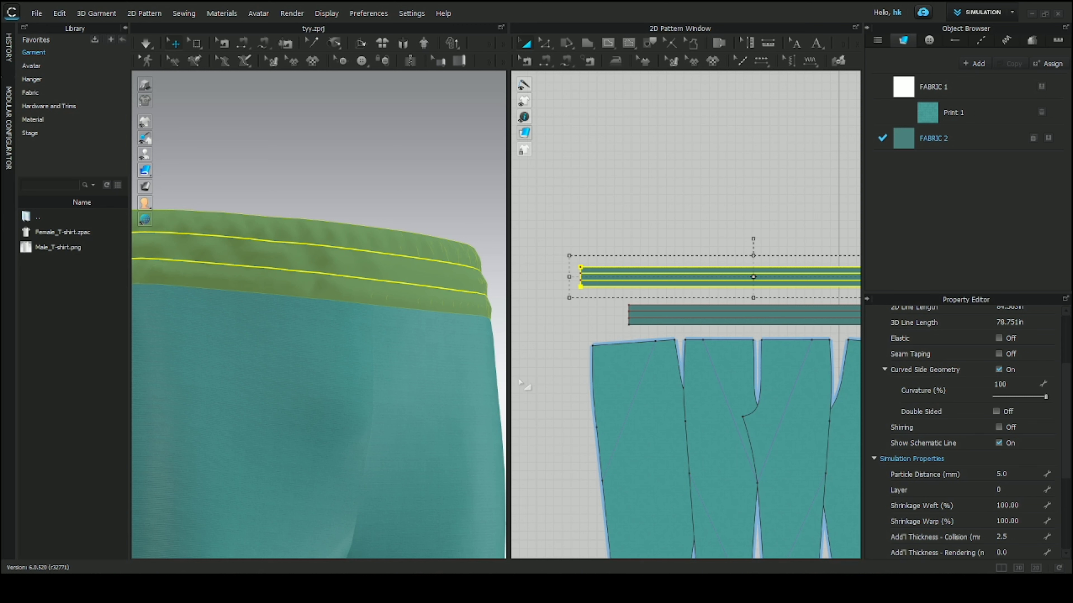
left_click(520, 374)
left_click(412, 303)
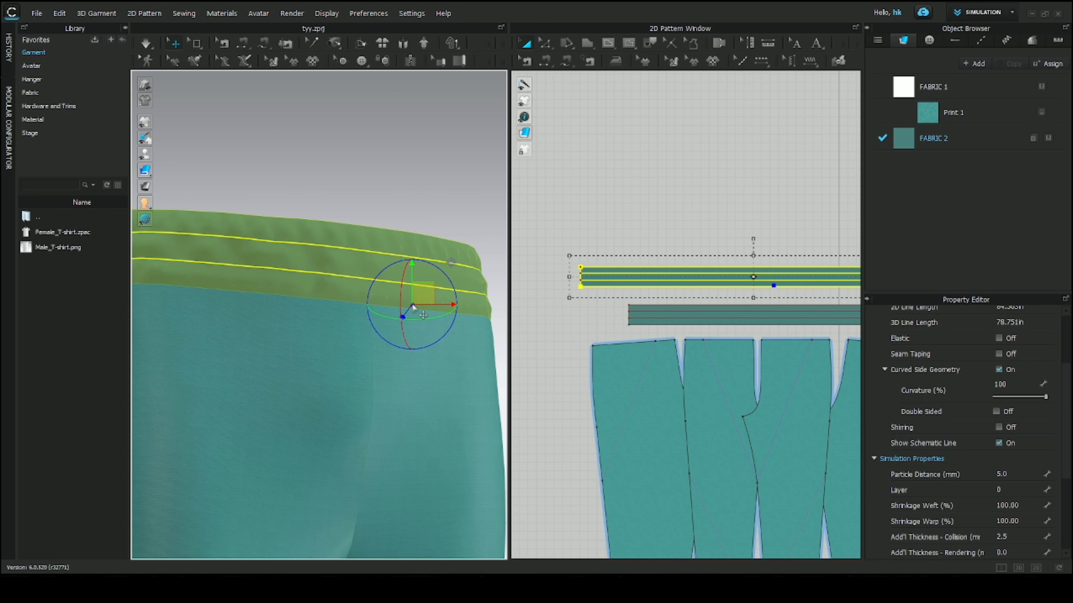
Extend the duplicate waistband's left end outward by about 4.6 in with Edit Pattern and simulate the garment
scroll(669, 312, "up", 5)
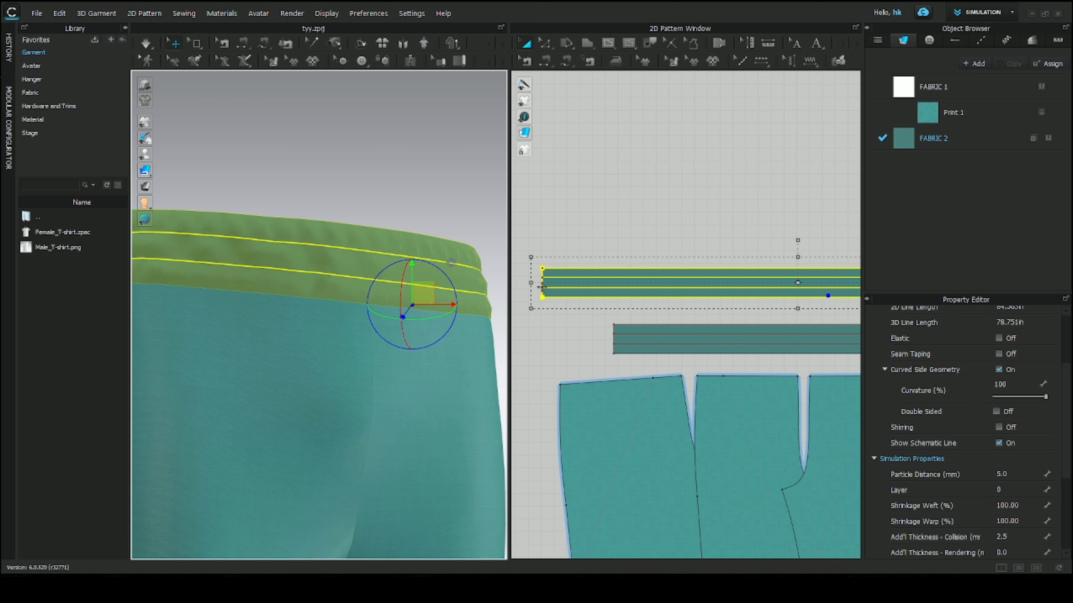
left_click(548, 218)
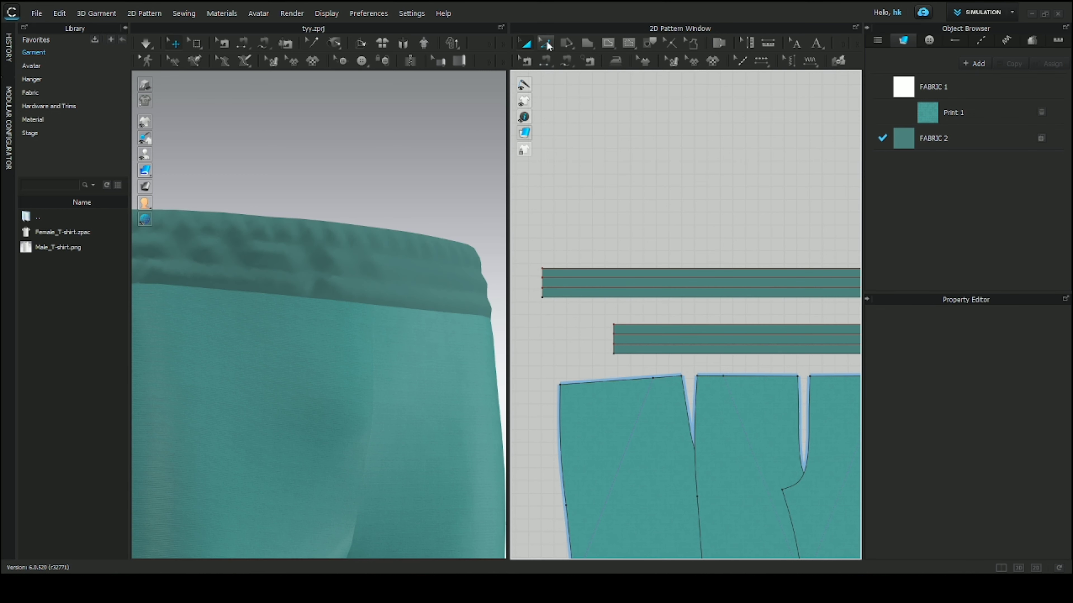
left_click(543, 285)
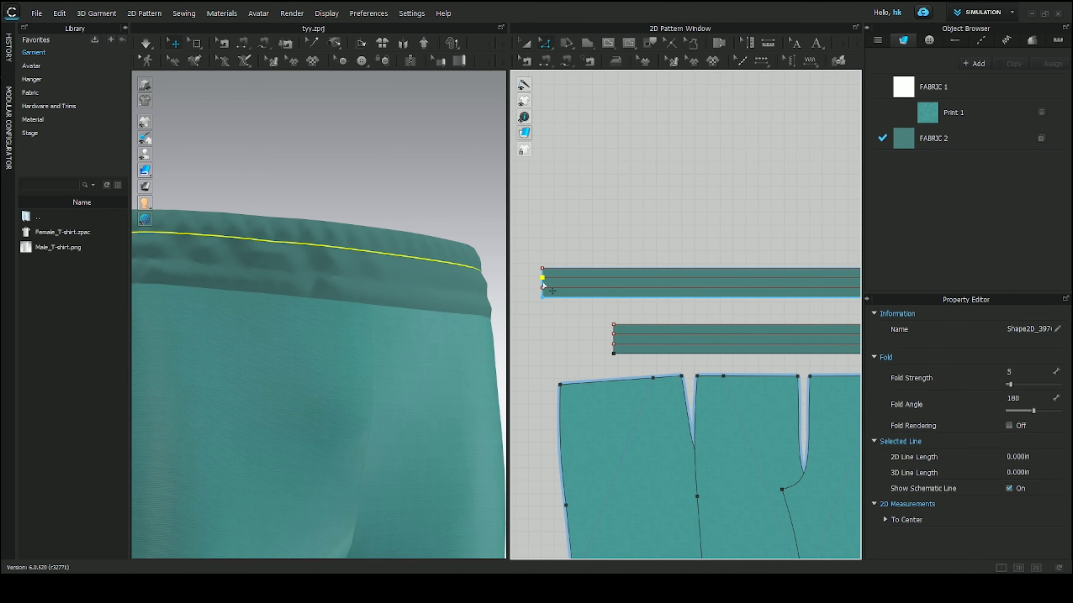
mouse_move(544, 287)
left_mouse_down()
mouse_move(530, 286)
mouse_move(548, 301)
left_mouse_up()
key("space")
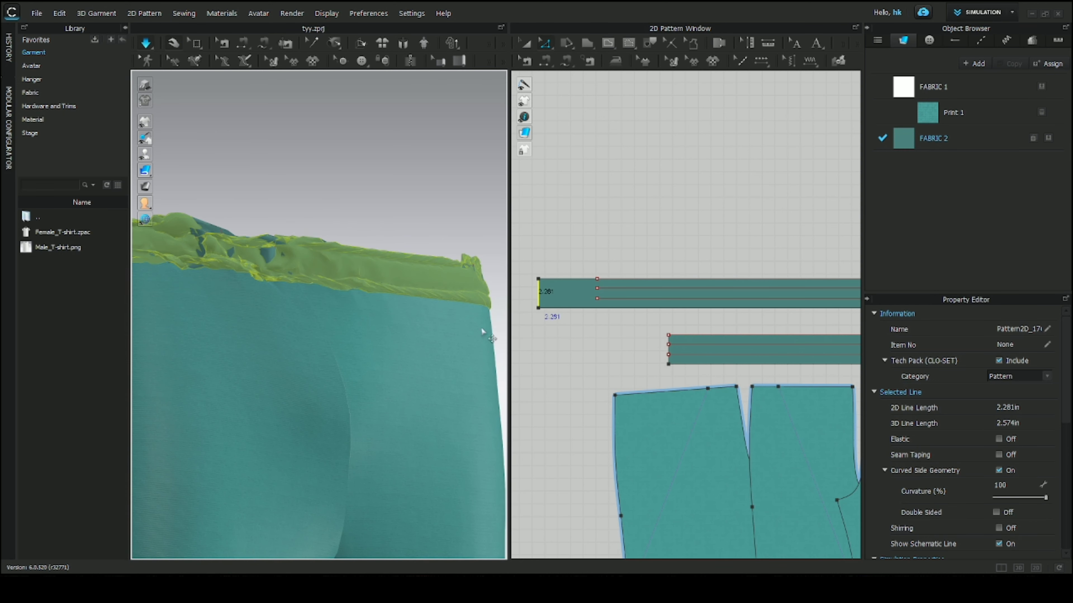
scroll(368, 321, "down", 5)
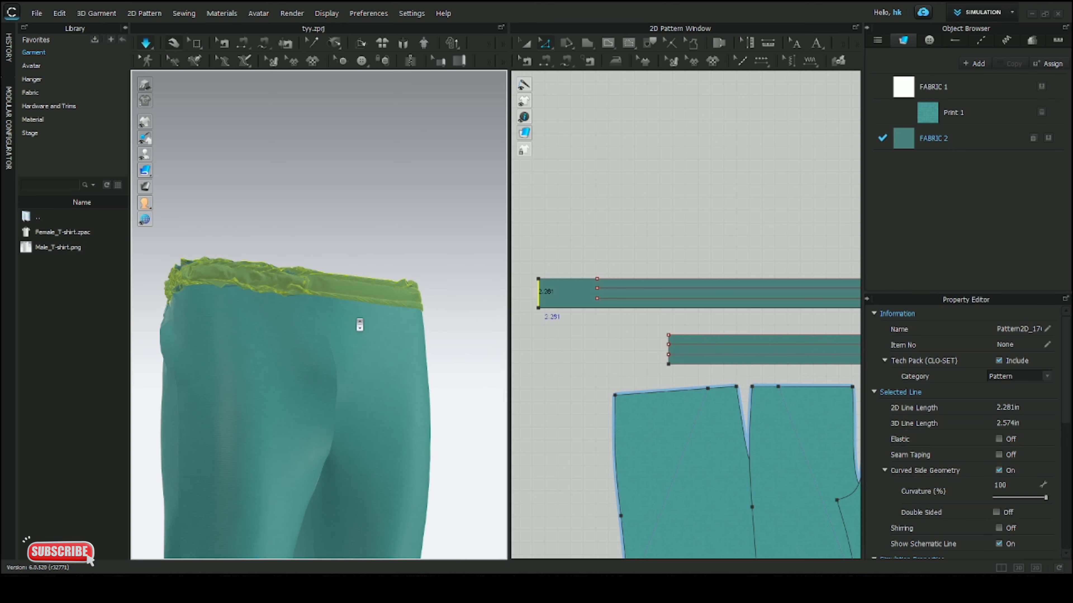
right_click_drag(364, 326, 503, 359)
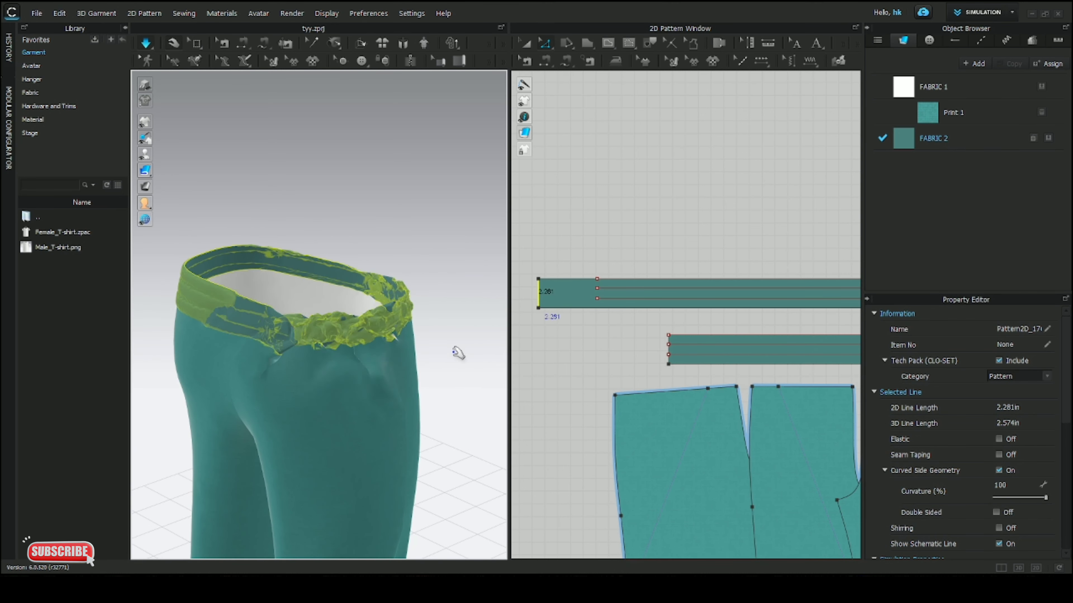
Stop the simulation and move the left endpoints of the duplicate waistband's three internal lines onto its extended end edge
left_click(597, 298)
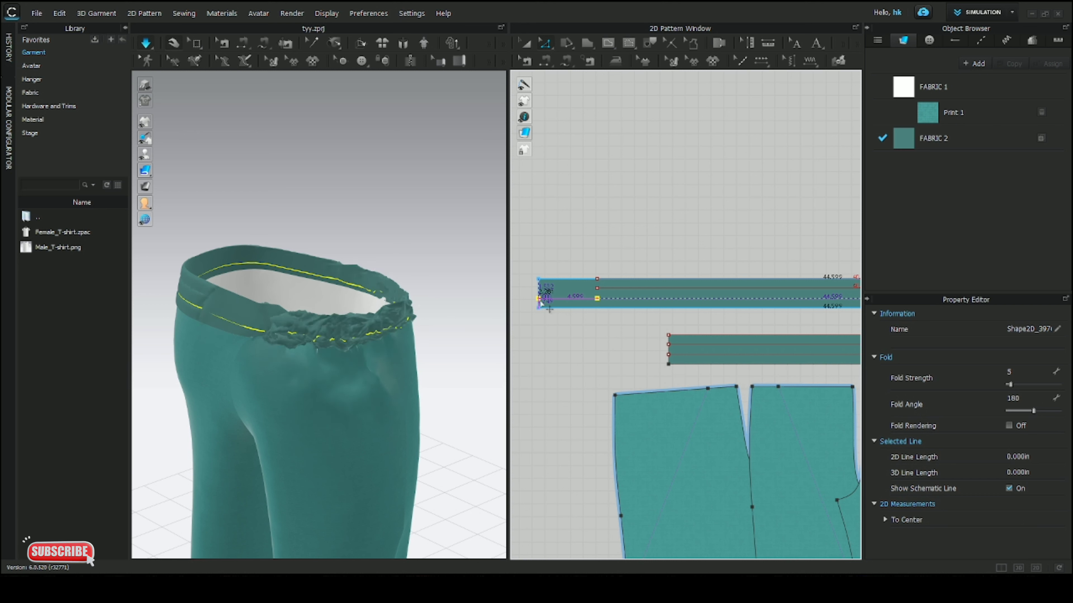
left_click(540, 300)
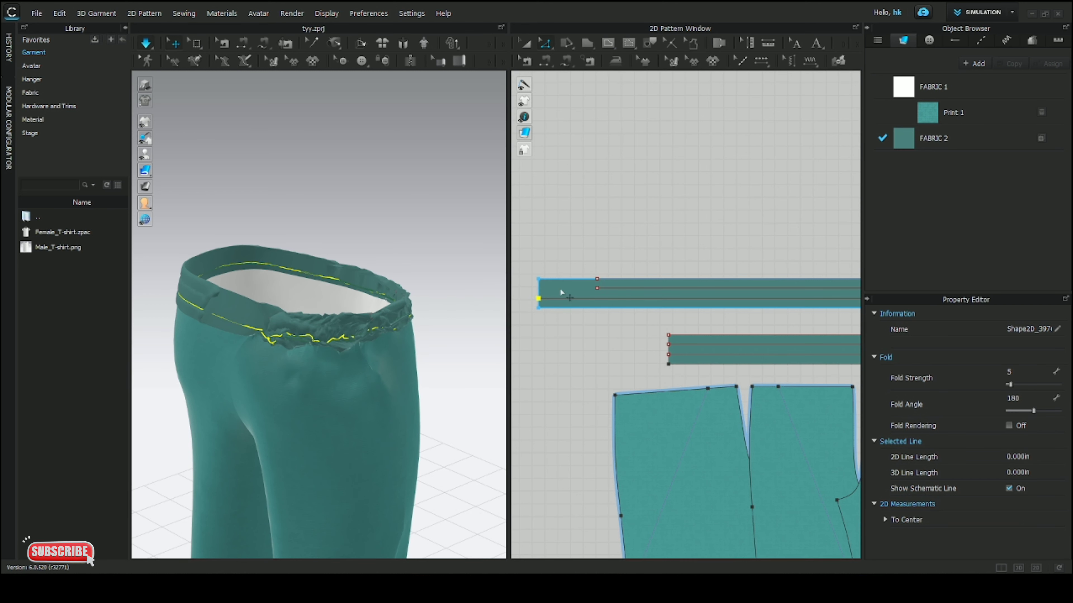
key("space")
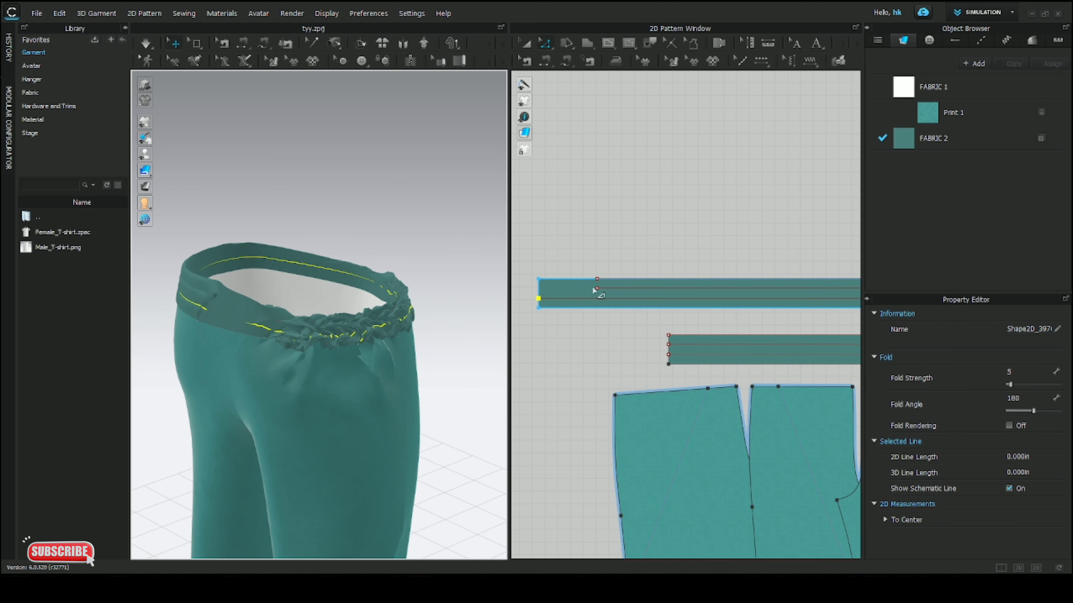
left_click(597, 289)
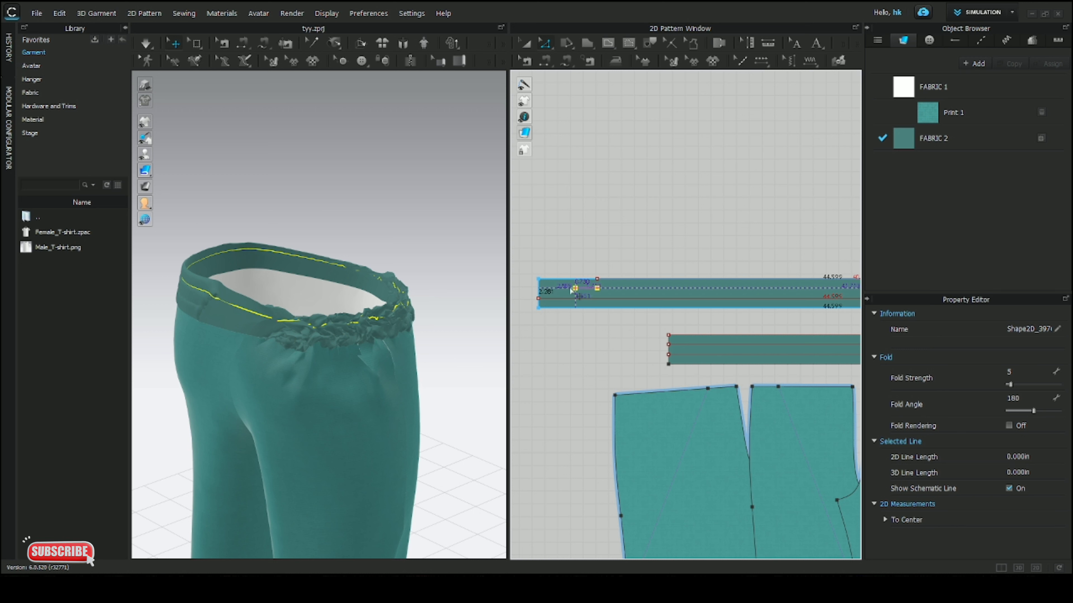
left_click(539, 289)
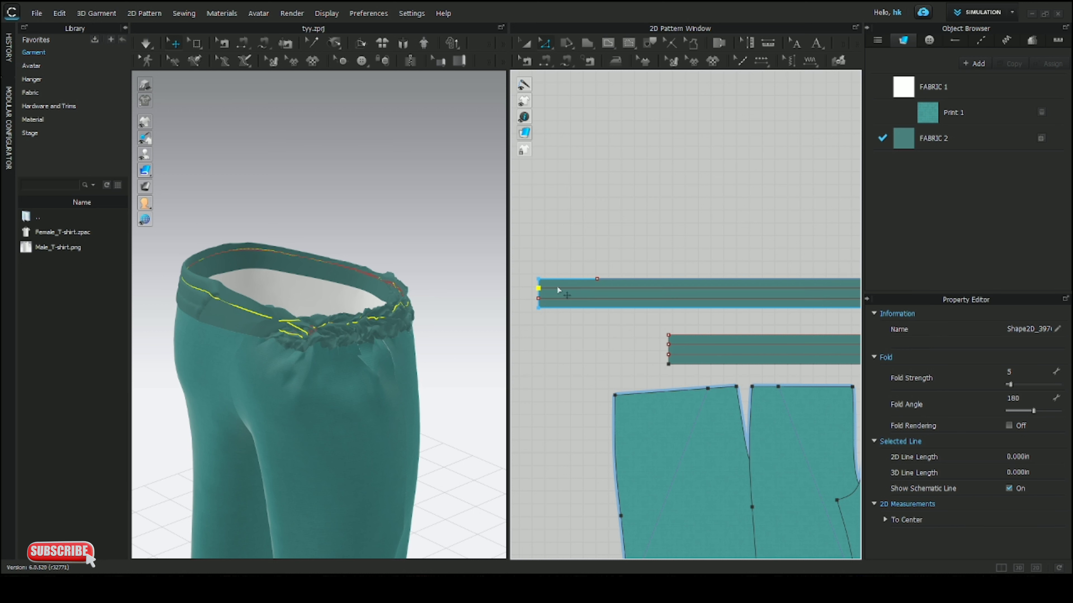
left_click(596, 279)
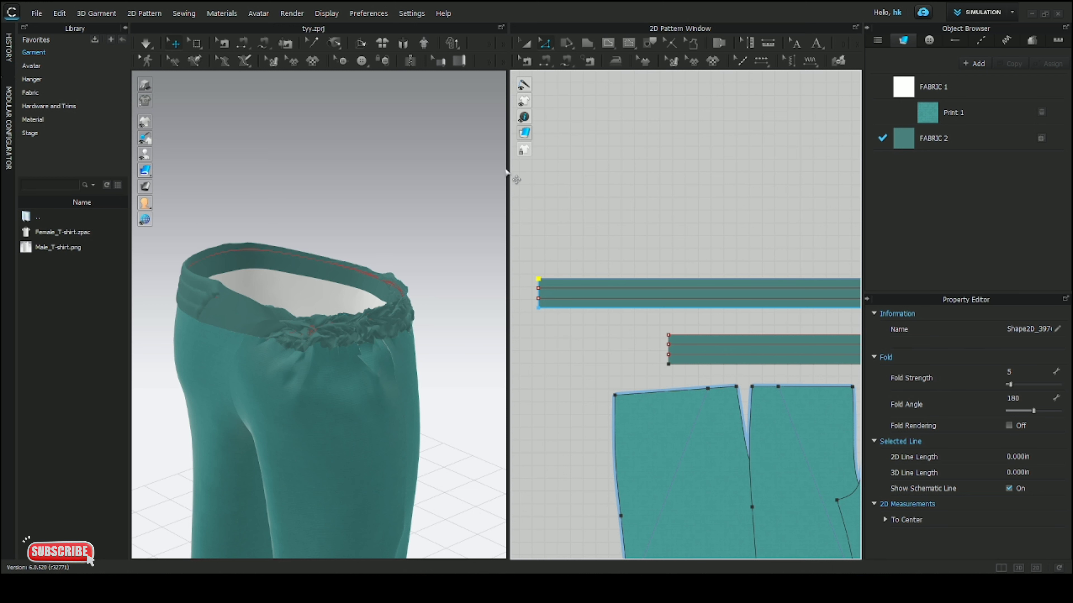
Check the seams at both waistband ends with Edit Sewing, simulate the garment, and select the duplicate waistband
left_click(530, 67)
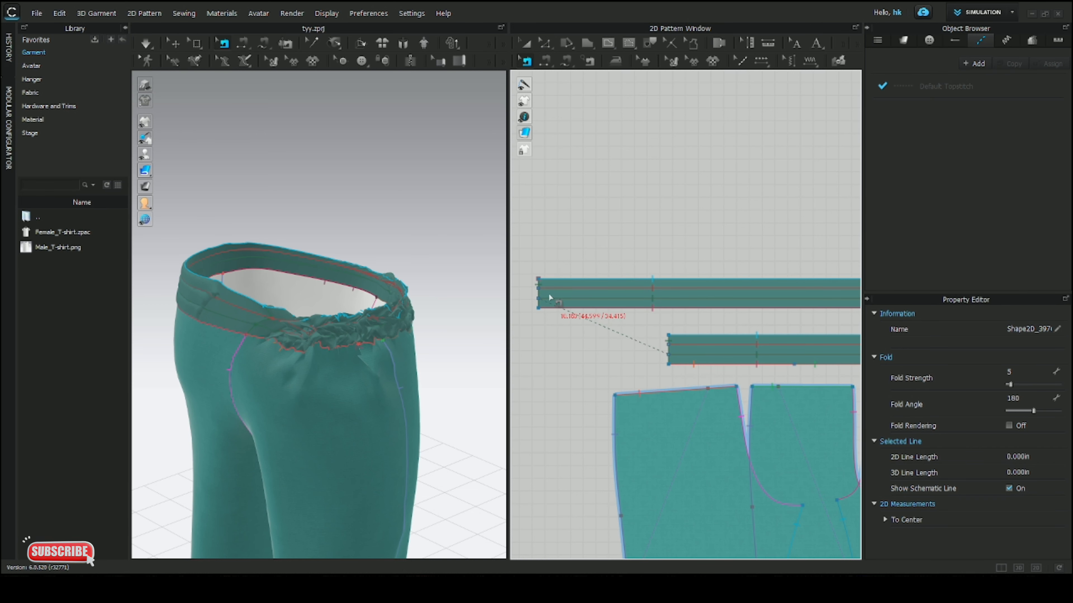
scroll(561, 316, "down", 3)
scroll(772, 330, "up", 5)
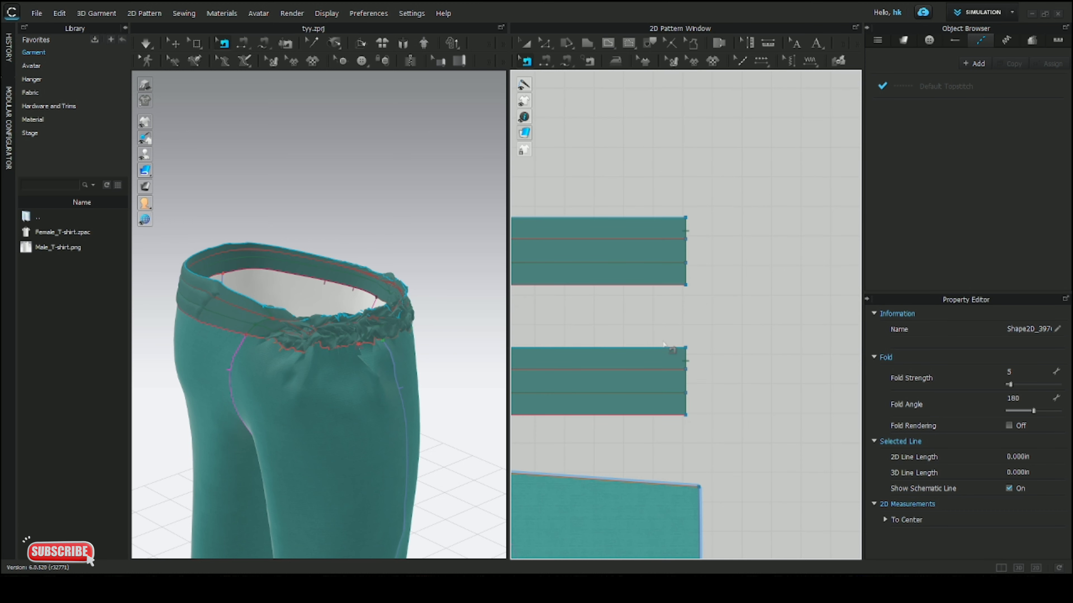
key("a")
key("space")
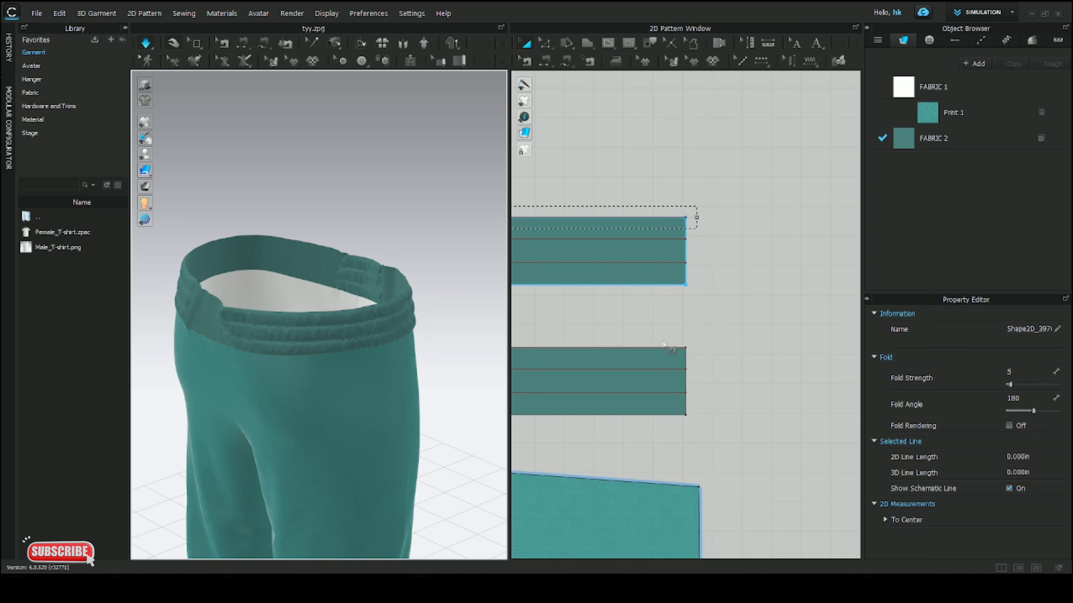
right_click_drag(400, 359, 228, 345)
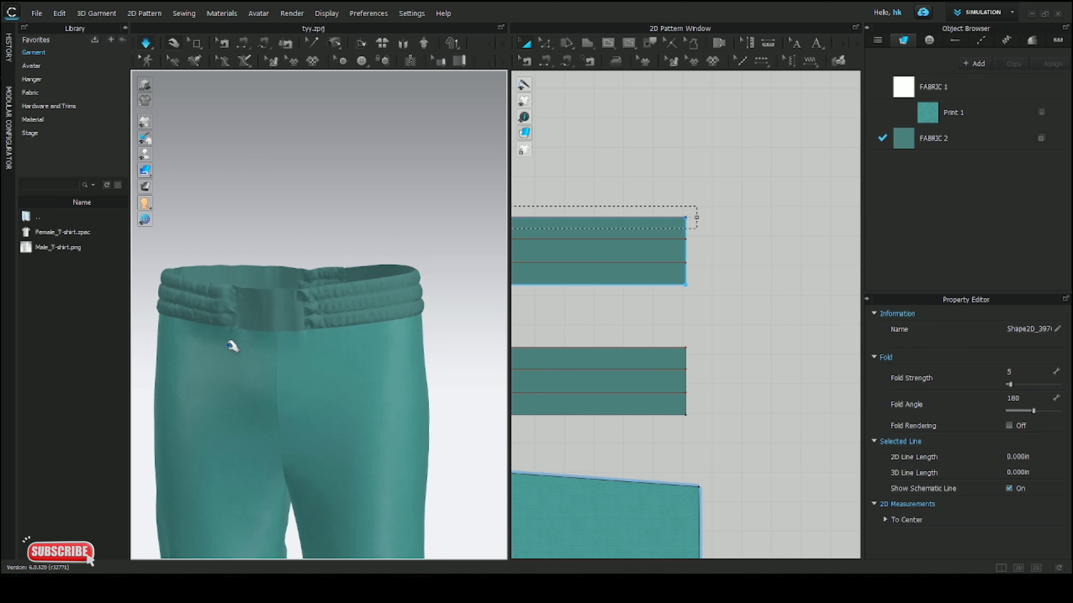
left_click(344, 311)
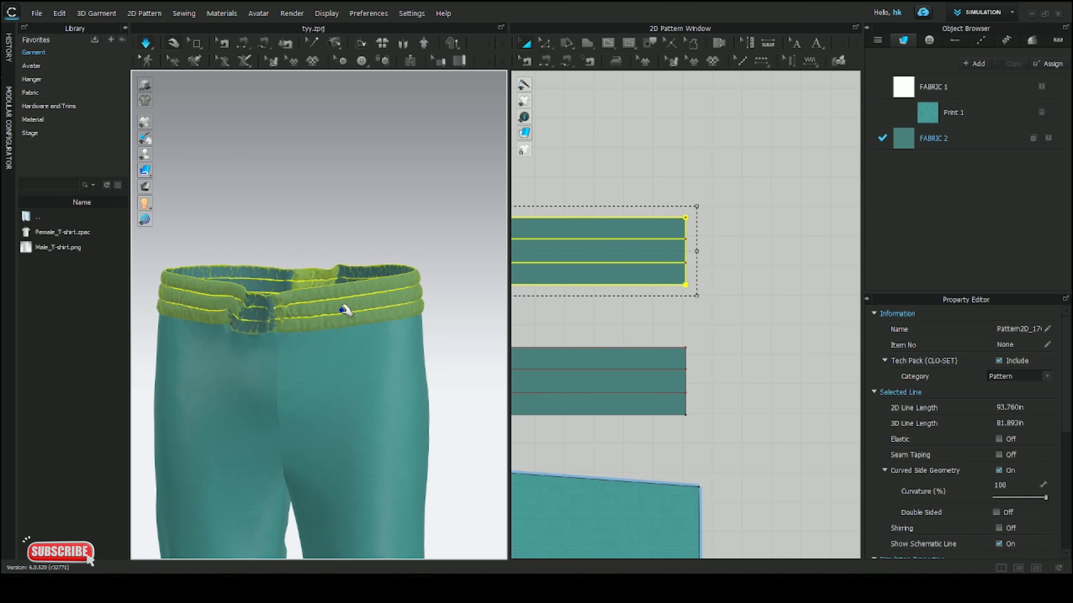
Superimpose the selected duplicate waistband over the original waistband in the 3D garment
right_click(343, 312)
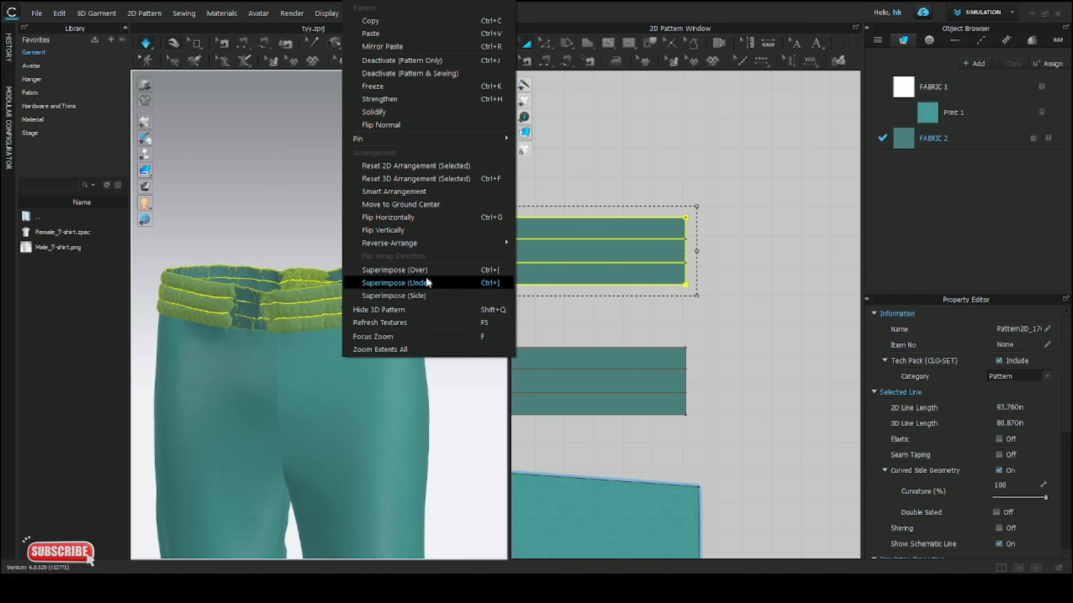
left_click(432, 271)
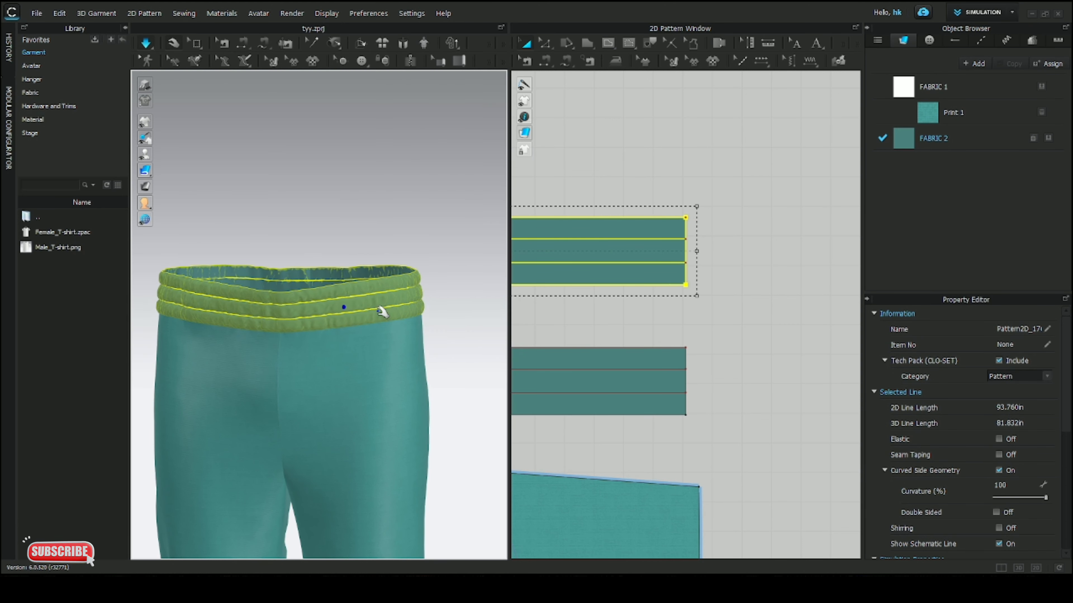
right_click_drag(320, 355, 399, 312)
left_click(357, 359)
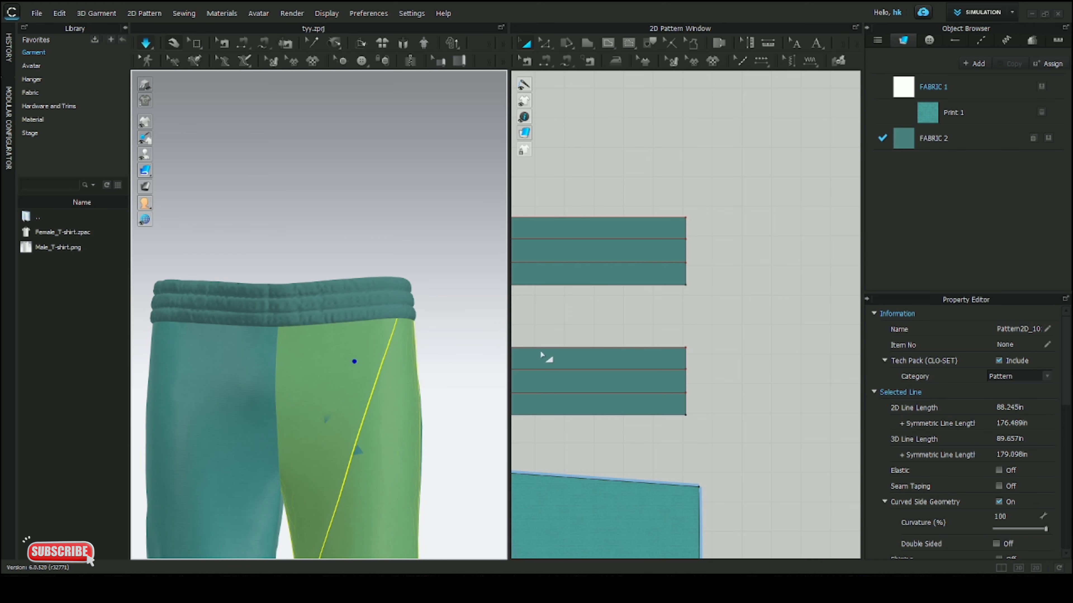
left_click(560, 381)
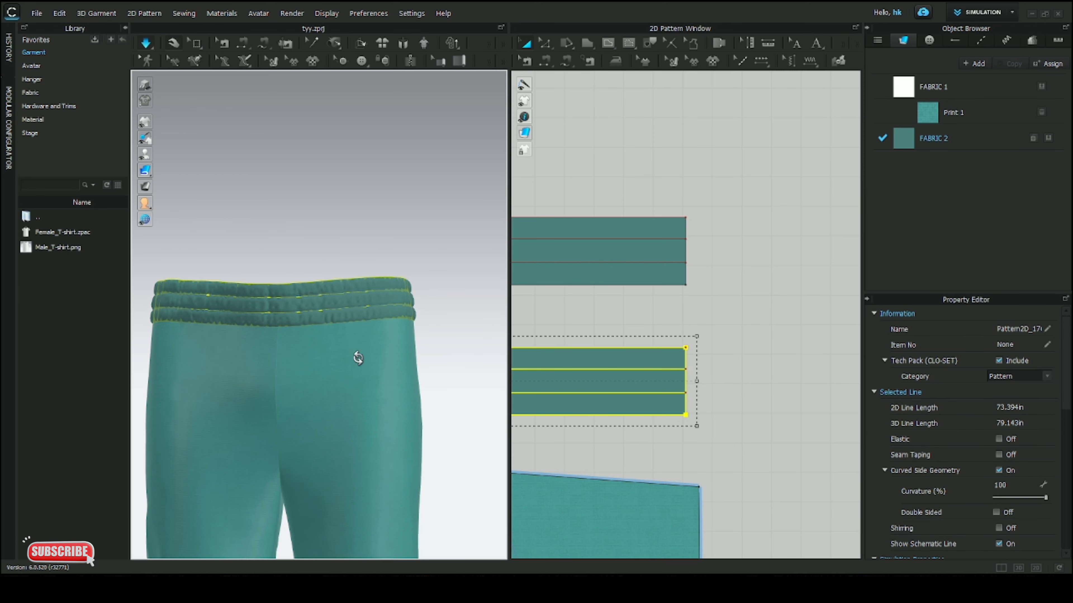
right_click_drag(354, 360, 376, 281)
right_click(372, 262)
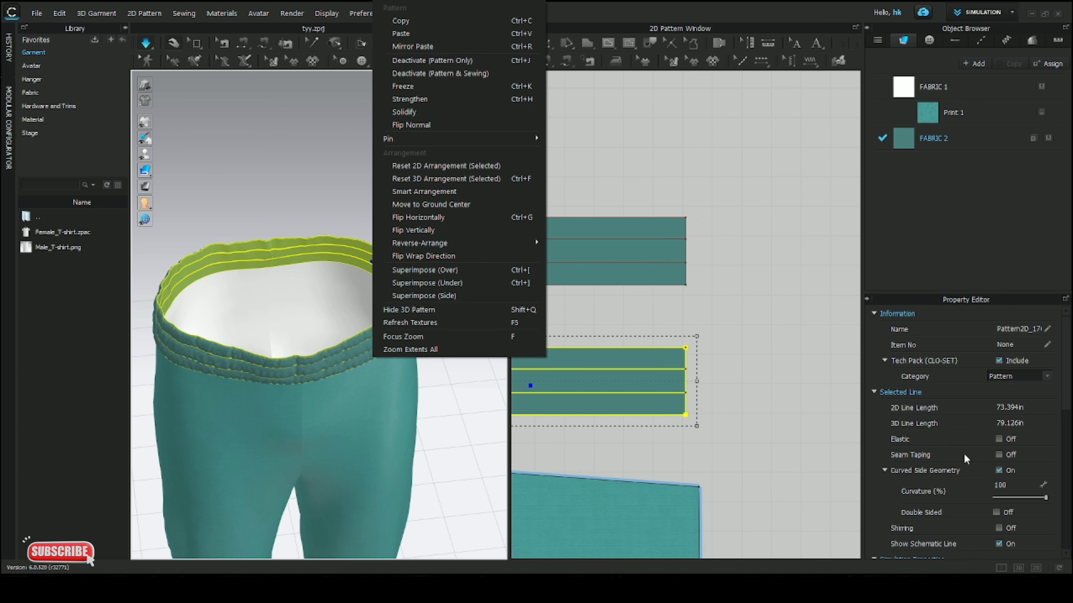
left_click(812, 422)
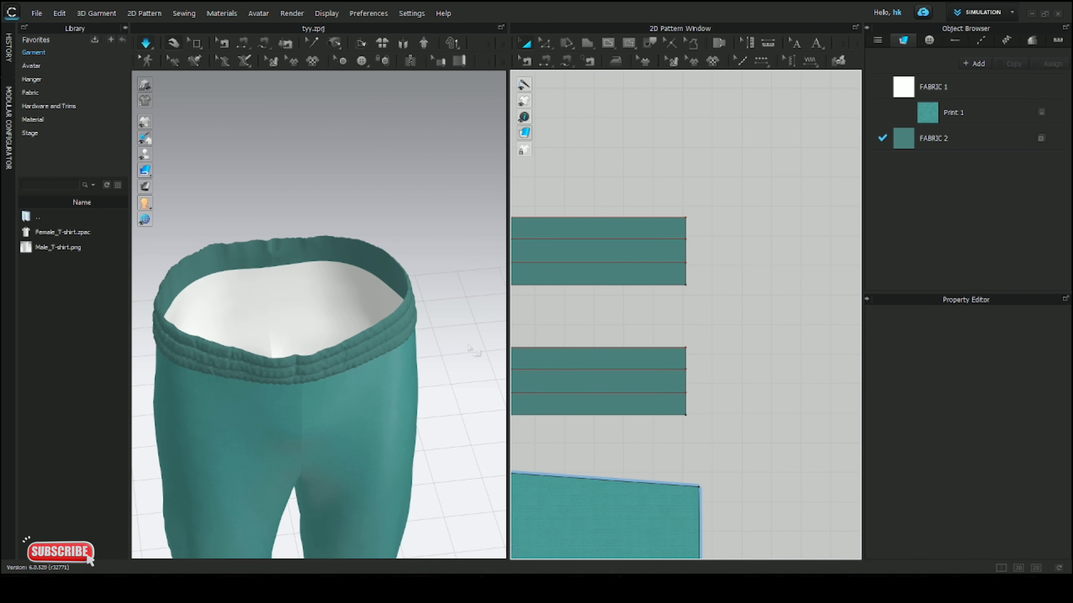
Set the original inner waistband's particle distance to 5 mm and clear the selection
left_click(337, 250)
scroll(981, 492, "down", 4)
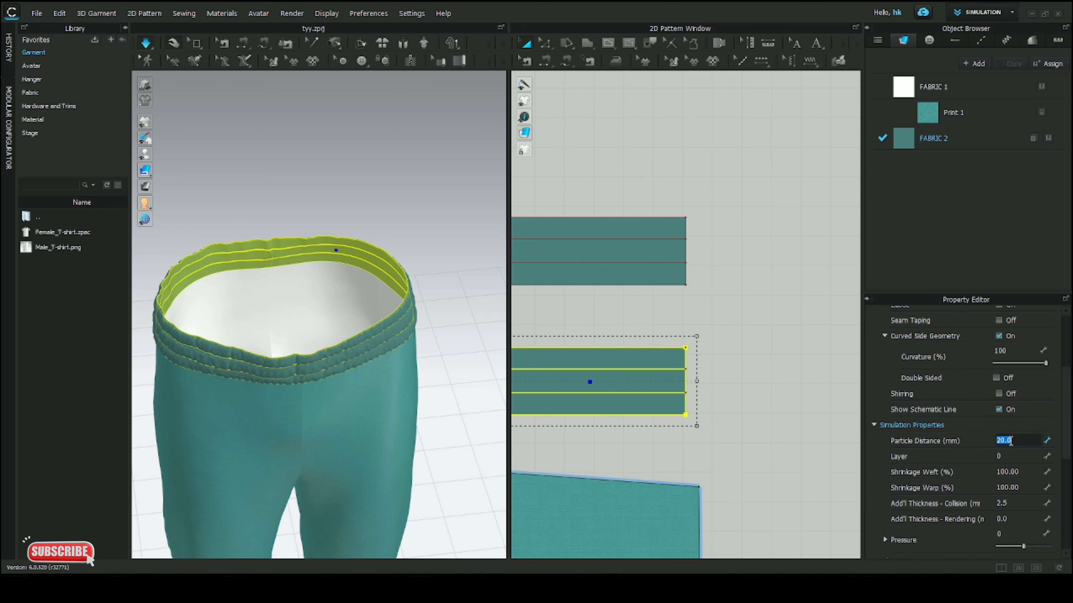
key("Return")
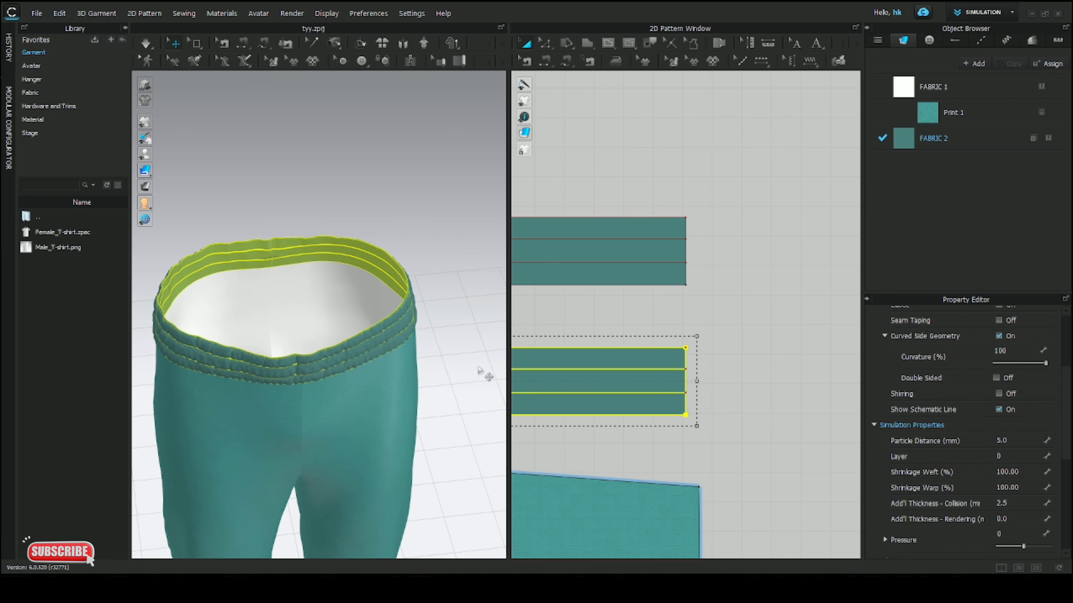
left_click(461, 353)
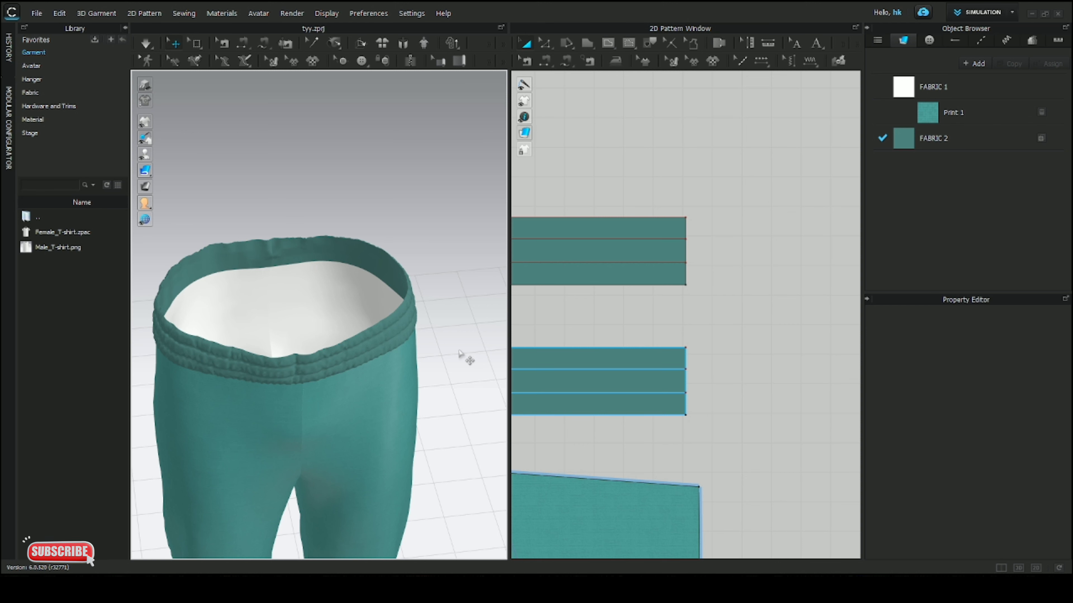
Simulate the garment and inspect the waistband gathers up close and from the front
key("space")
right_click_drag(422, 366, 387, 311)
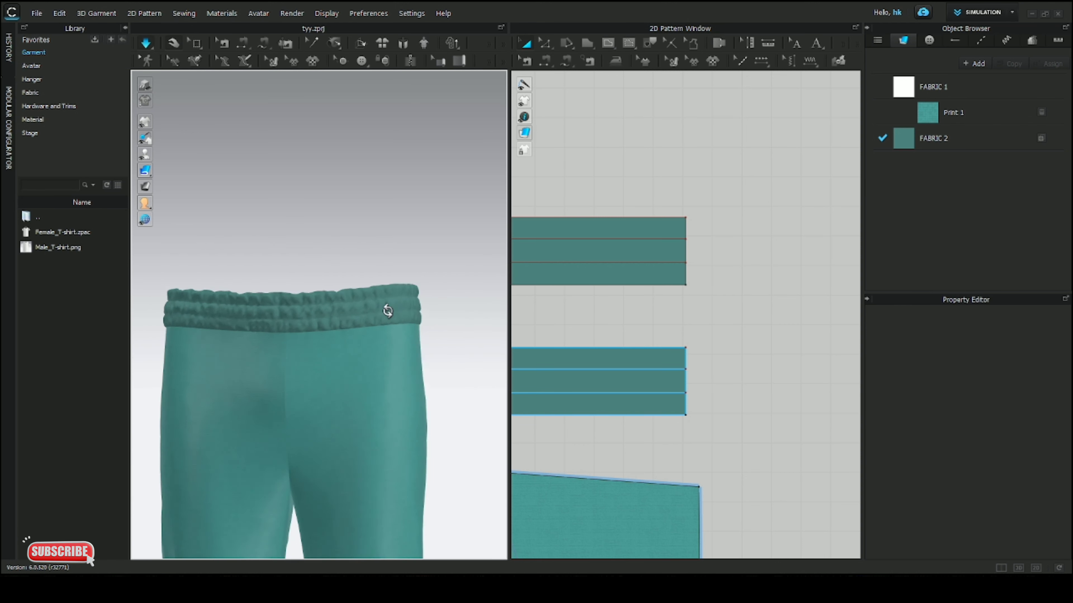
scroll(352, 297, "up", 5)
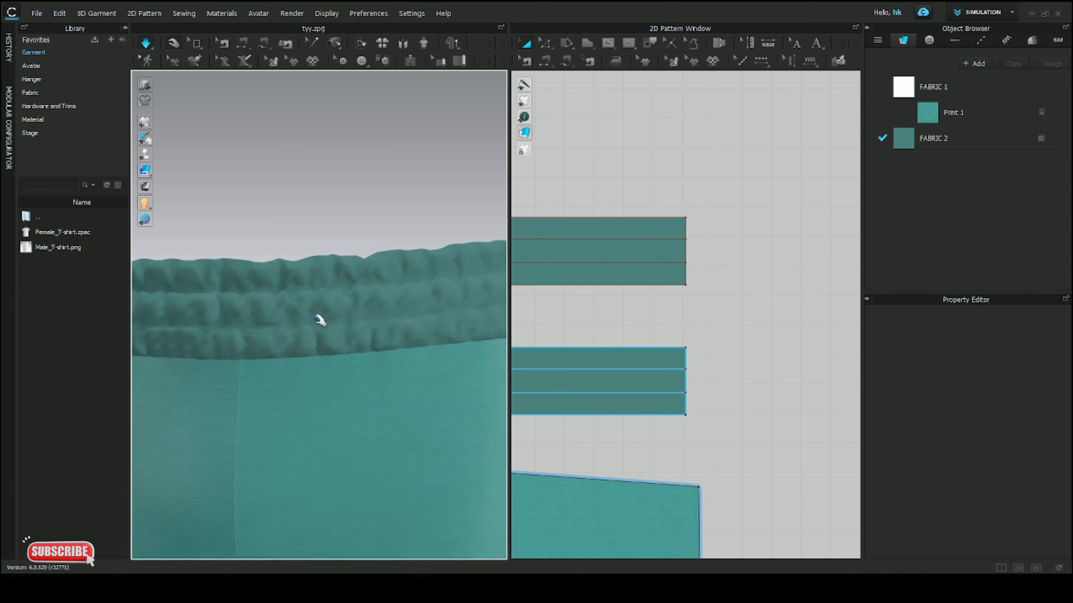
right_click_drag(310, 322, 818, 364)
scroll(311, 328, "down", 5)
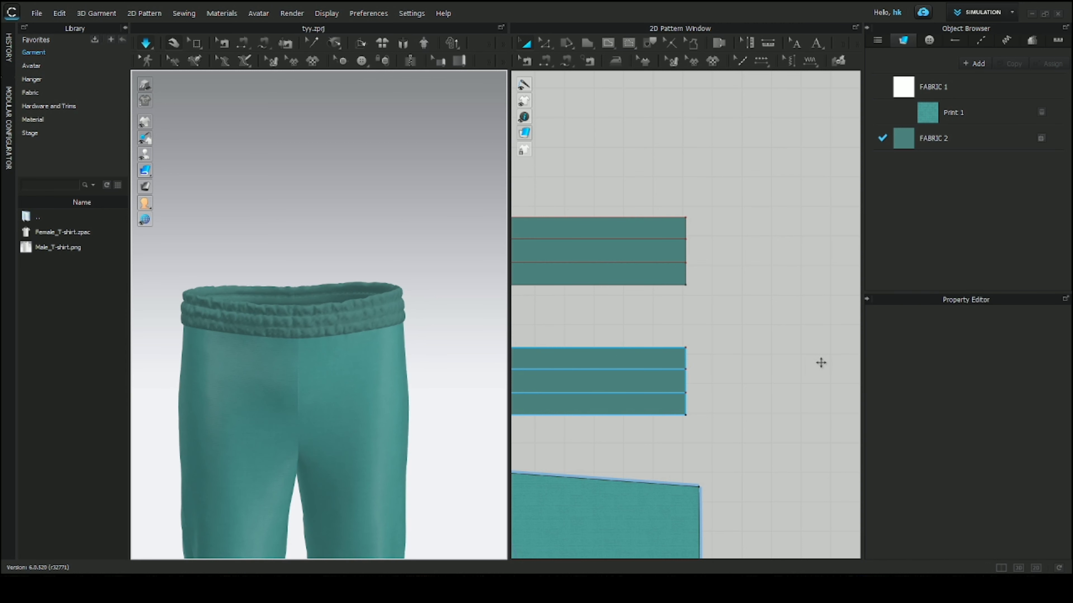